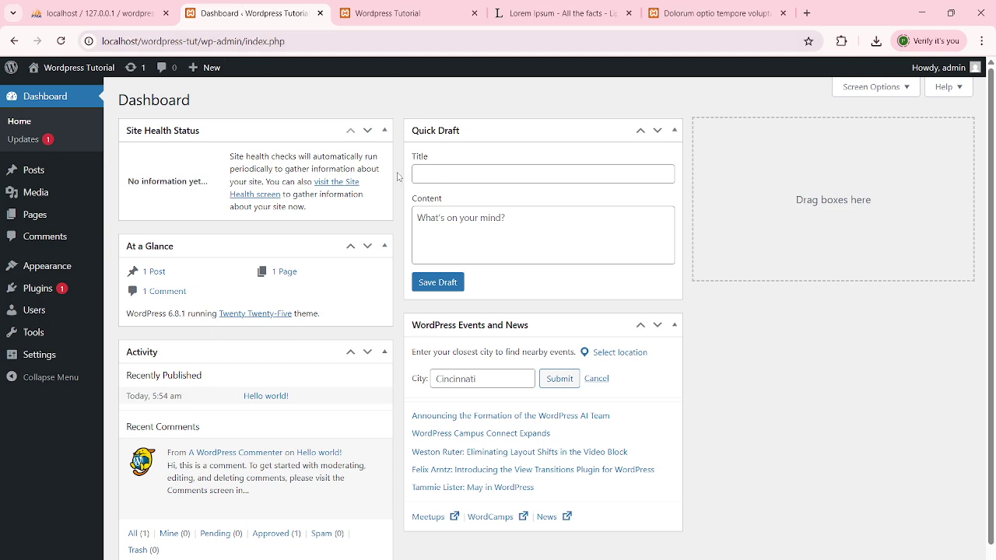
Examine the site's front page and the list of tables in the wordpress database in phpMyAdmin.
{"action": "left_click", "coordinate": [404, 12]}
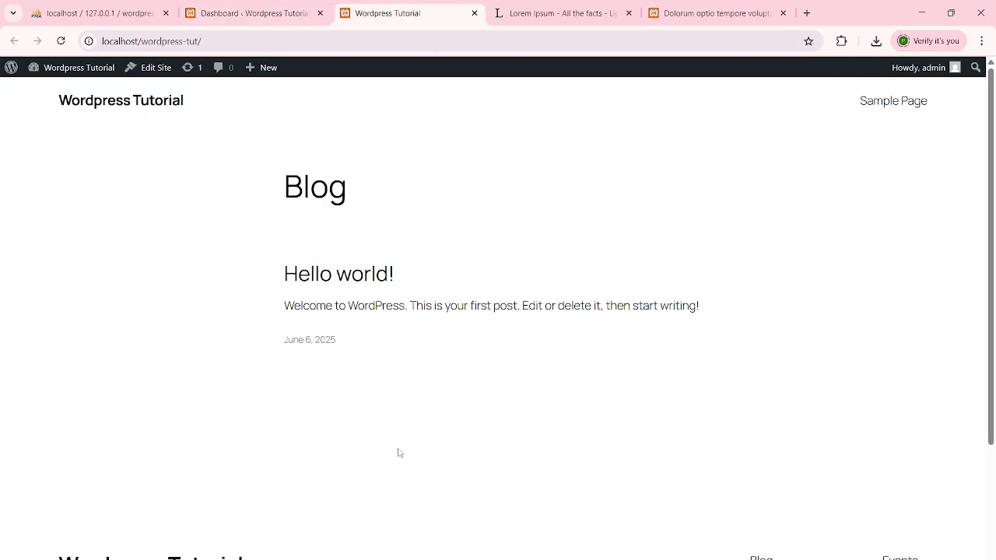
{"action": "left_click", "coordinate": [276, 6]}
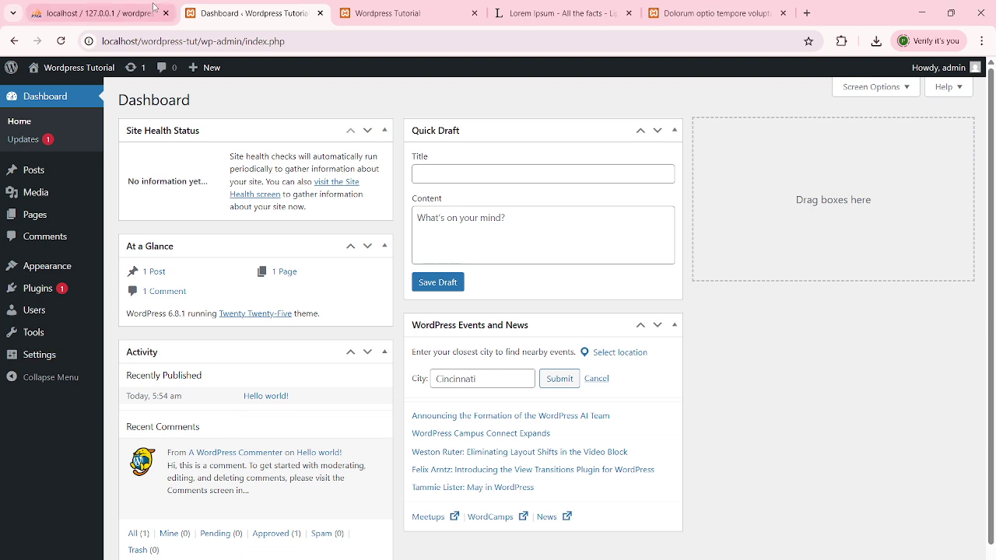
{"action": "left_click", "coordinate": [128, 11]}
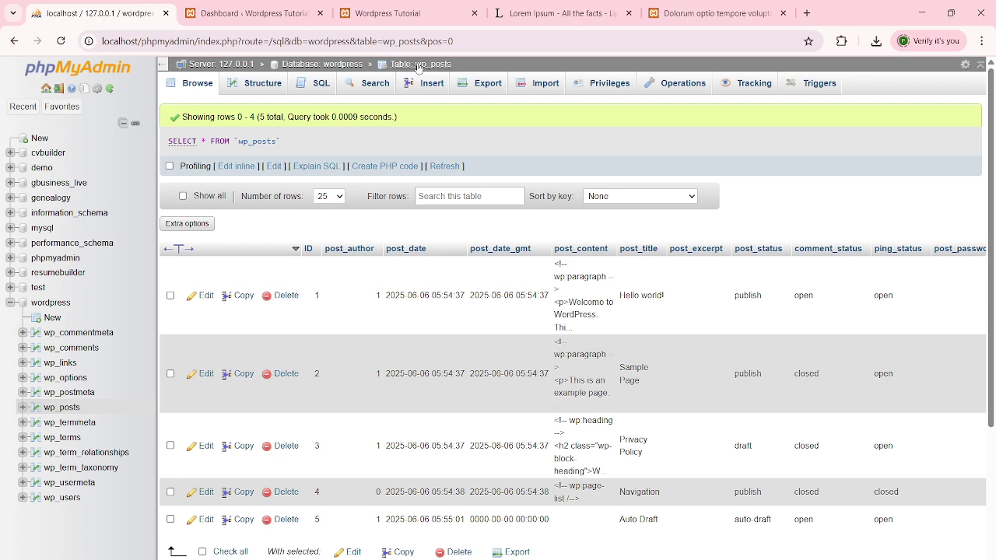
{"action": "left_click", "coordinate": [333, 65]}
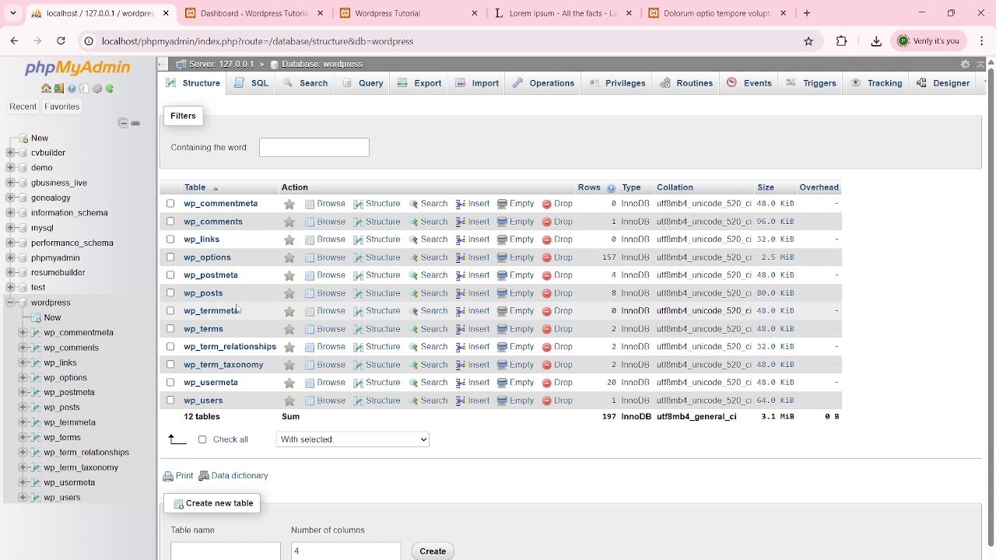
Look through the Pages and Posts lists in the WordPress admin and view the site's front page.
{"action": "left_click", "coordinate": [259, 8]}
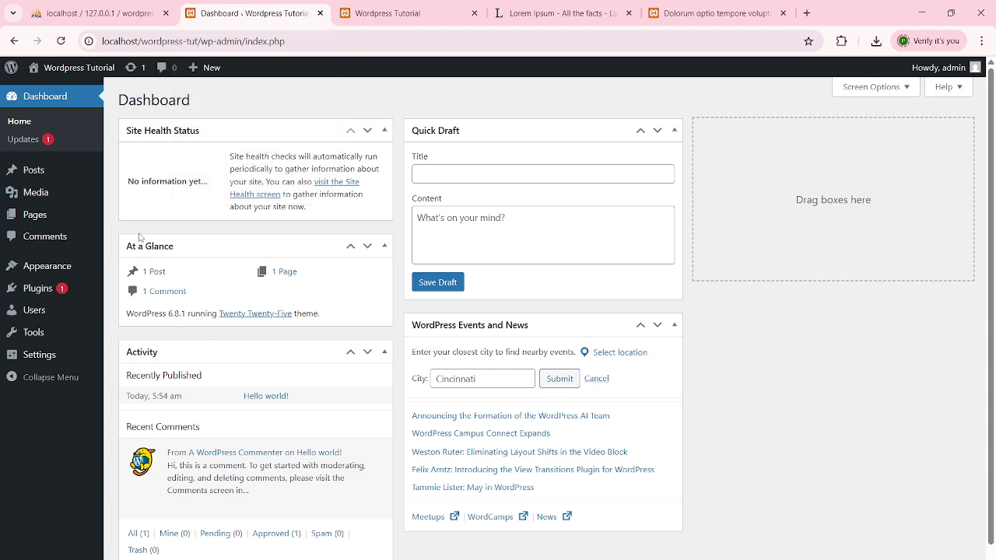
{"action": "mouse_move", "coordinate": [46, 218]}
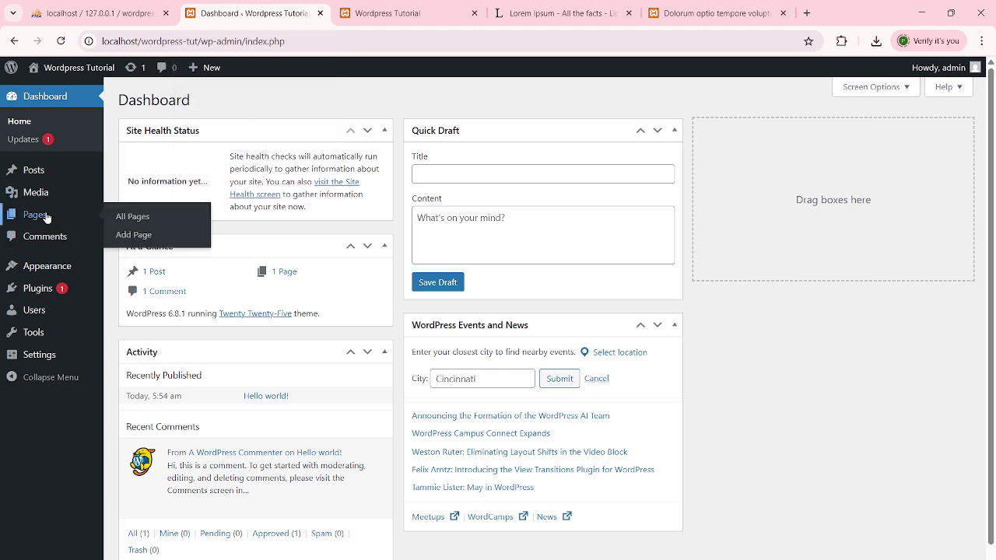
{"action": "mouse_move", "coordinate": [41, 181]}
{"action": "left_click", "coordinate": [41, 217]}
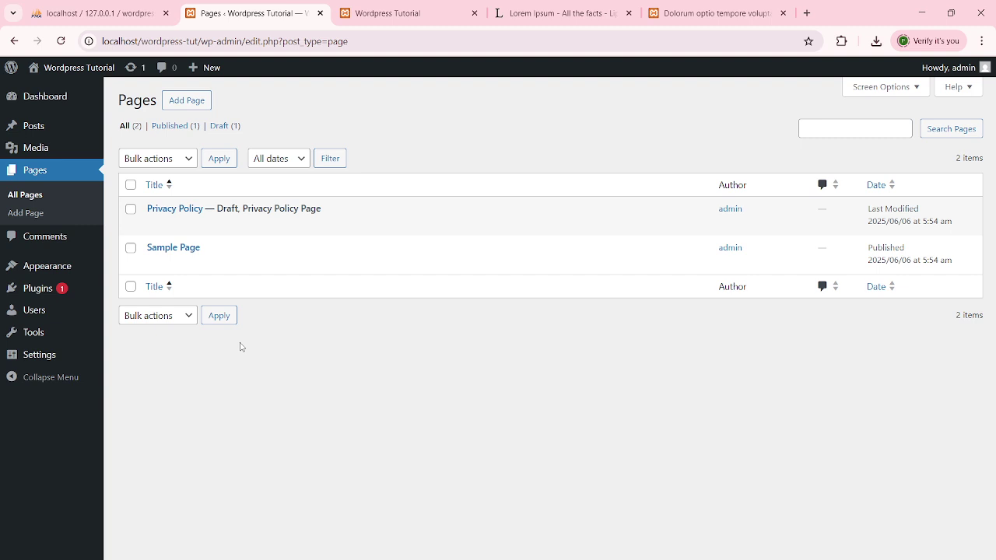
{"action": "left_click", "coordinate": [46, 128]}
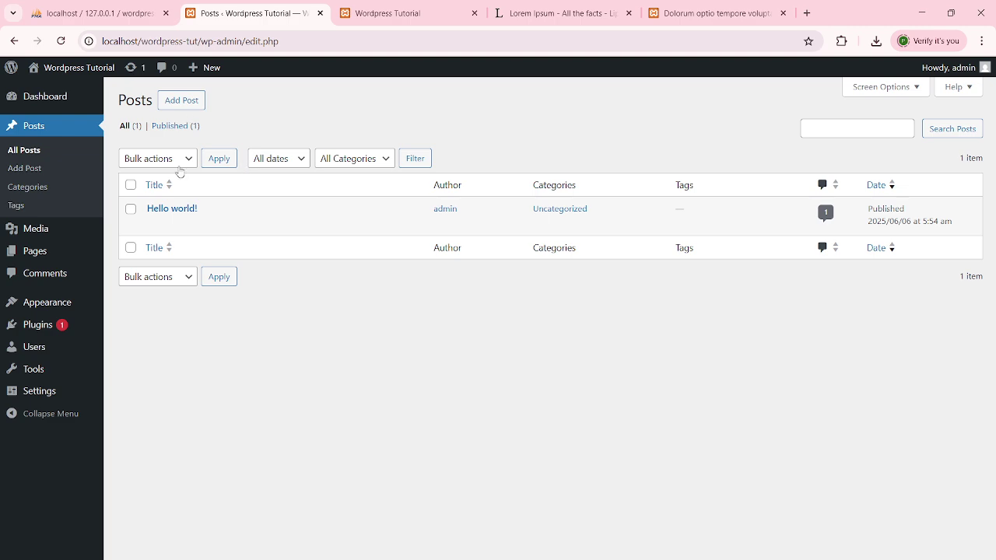
{"action": "mouse_move", "coordinate": [48, 226]}
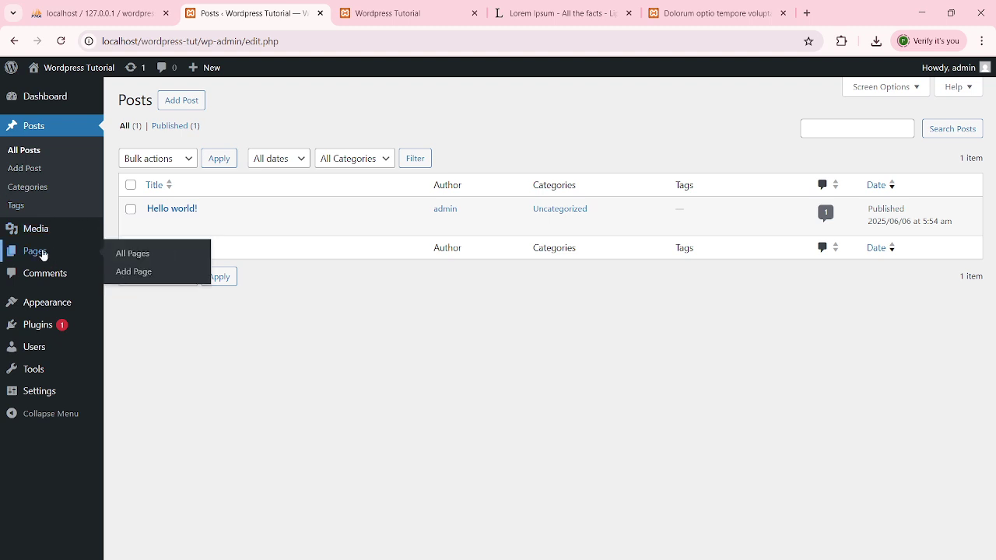
{"action": "left_click", "coordinate": [43, 253]}
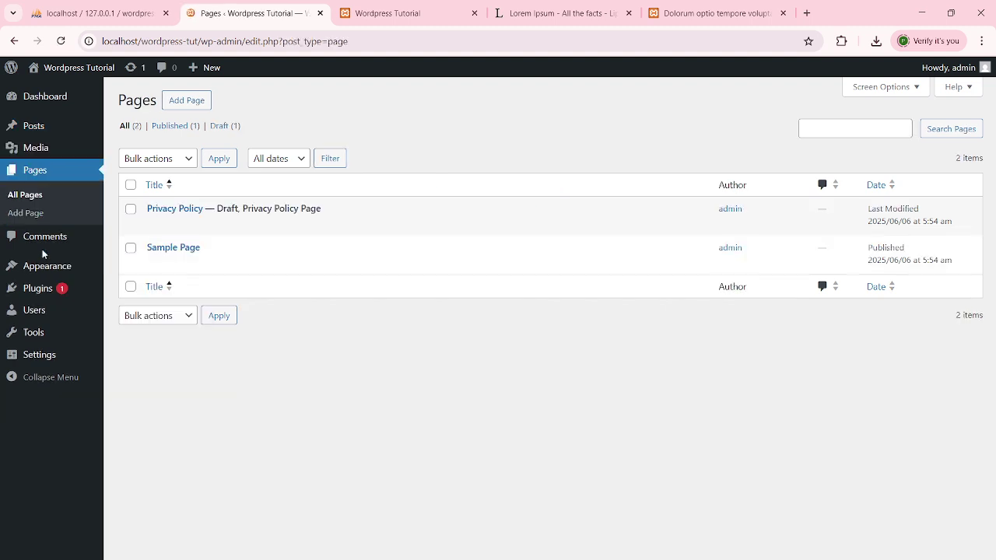
{"action": "left_click", "coordinate": [397, 10]}
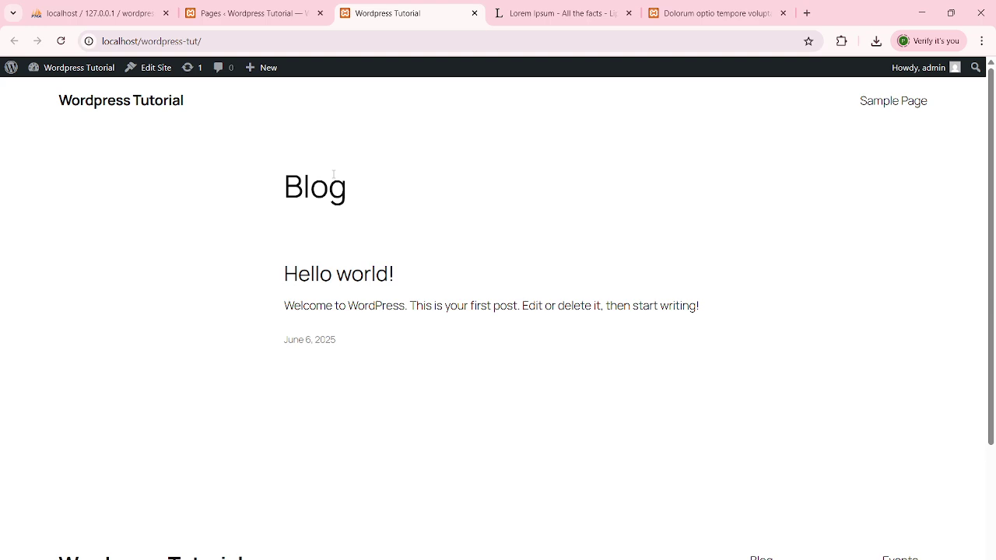
Start a new page in WordPress without a starter pattern and title it Home.
{"action": "left_click", "coordinate": [216, 11]}
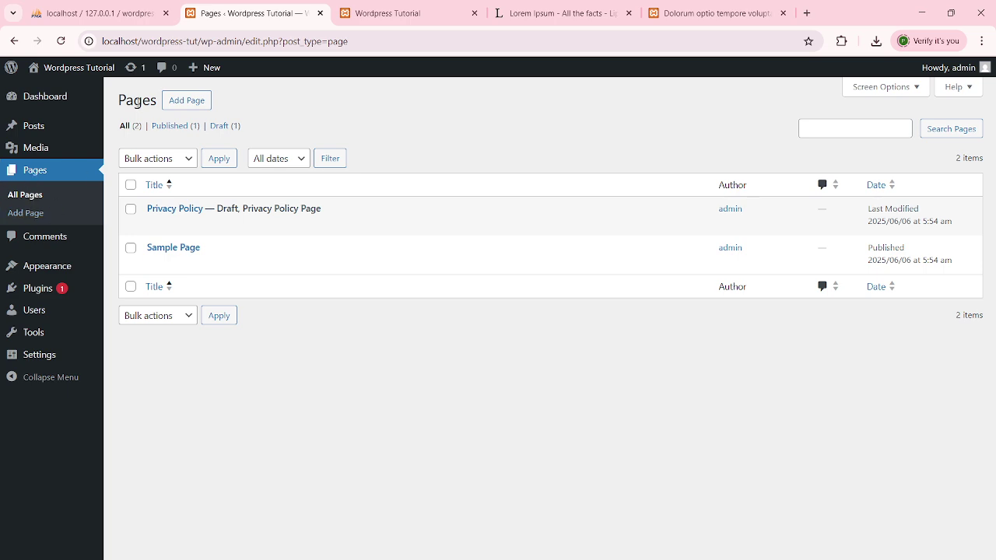
{"action": "left_click", "coordinate": [178, 101]}
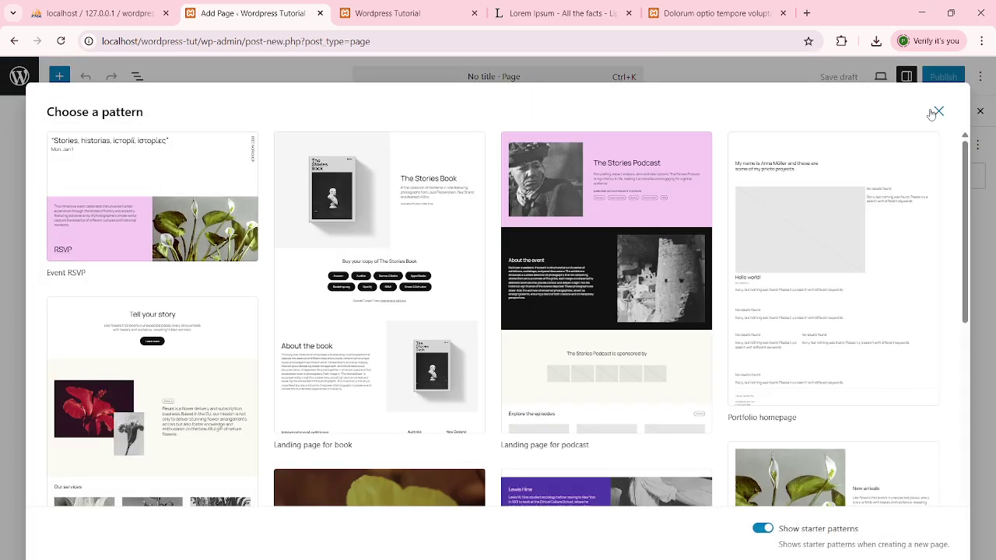
{"action": "left_click", "coordinate": [939, 111]}
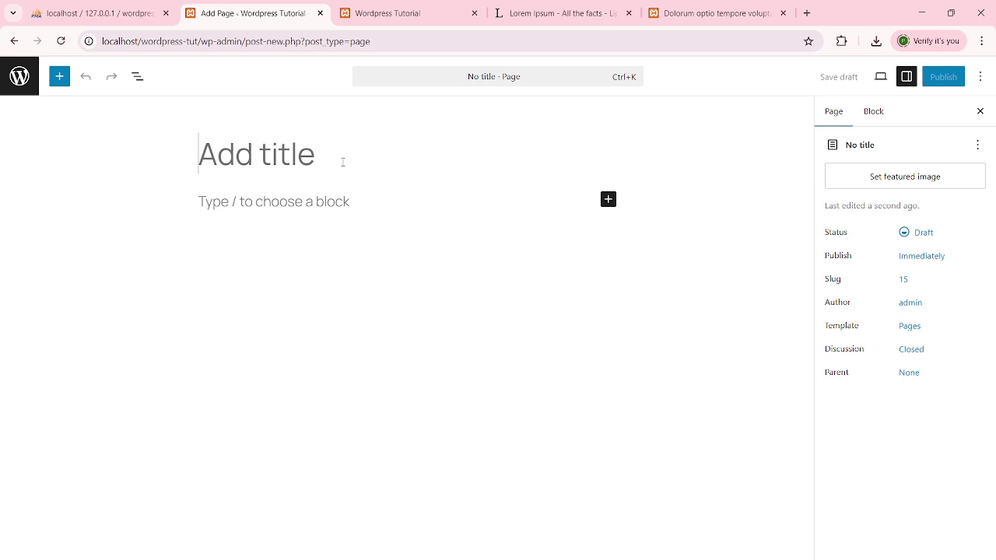
{"action": "type", "text": "Home"}
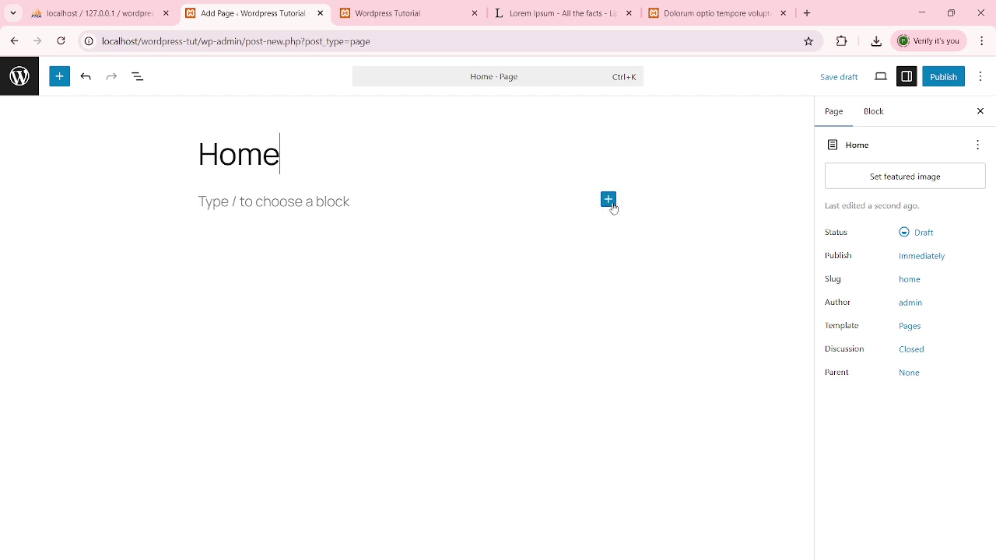
Add a paragraph block to the page containing the "What is Lorem Ipsum?" passage from lipsum.com.
{"action": "left_click", "coordinate": [610, 202]}
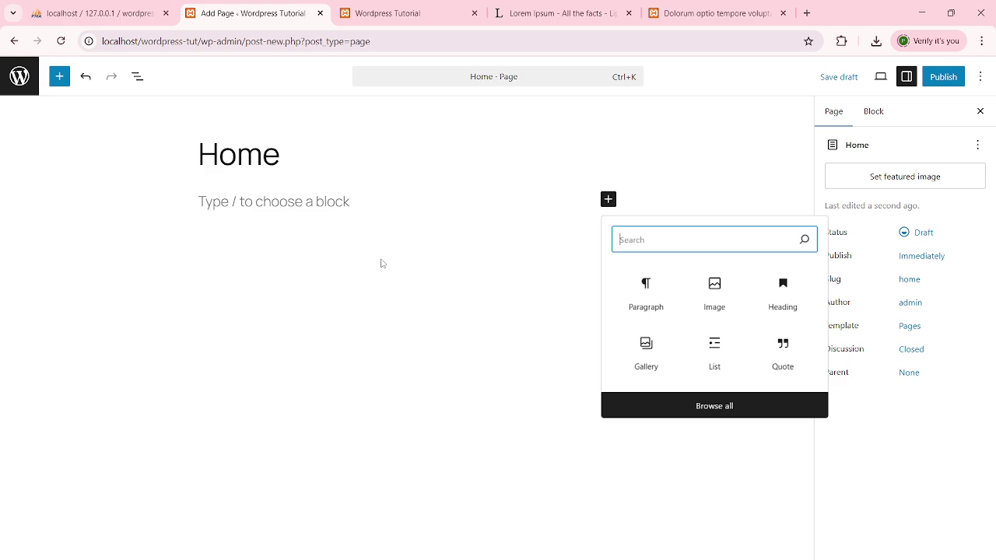
{"action": "left_click", "coordinate": [535, 10]}
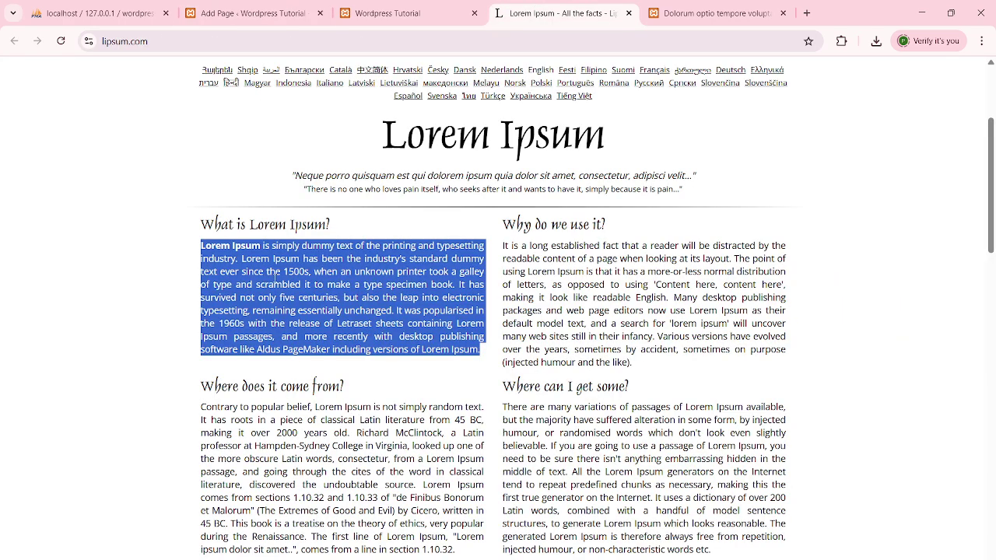
{"action": "left_click", "coordinate": [257, 13]}
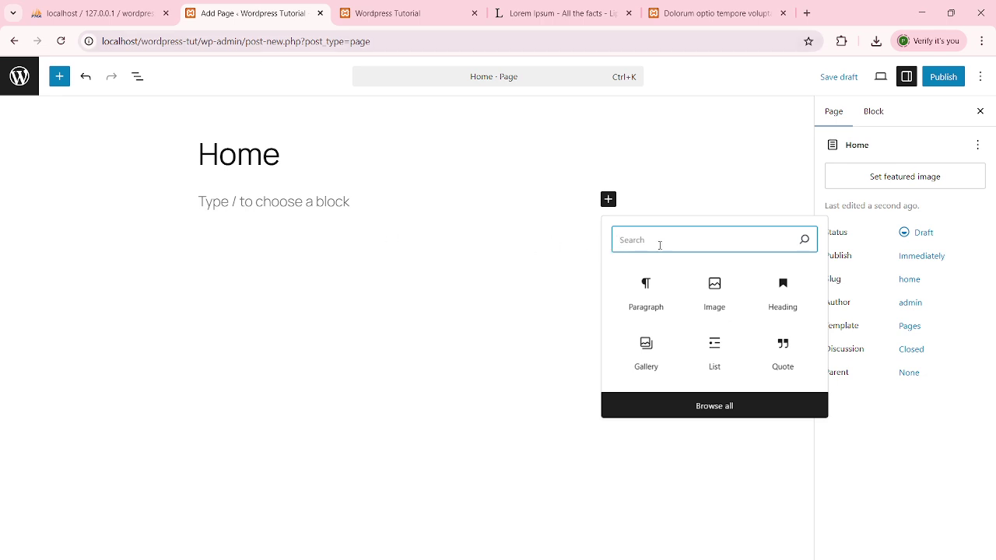
{"action": "left_click", "coordinate": [649, 292]}
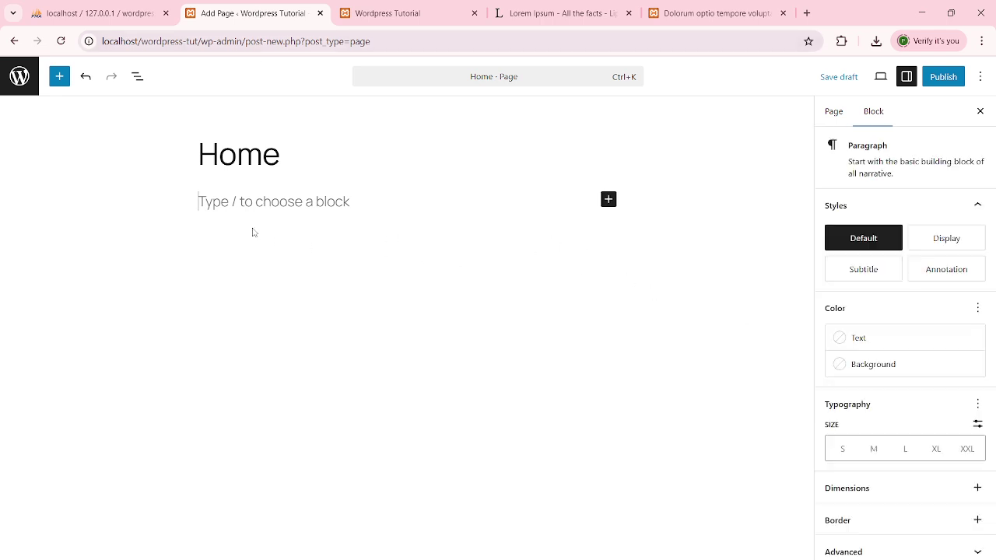
{"action": "type", "text": "Lorem Ipsum is simply dummy text of the printing and typesetting industry. Lorem Ipsum has been the industry's standard dummy text ever since the 1500s, when an unknown printer took a galley of type and scrambled it to make a type specimen book. It has survived not only five centuries, but also the leap into electronic typesetting, remaining essentially unchanged. It was popularised in the 1960s with the release of Letraset sheets containing Lorem Ipsum passages, and more recently with desktop publishing software like Aldus PageMaker including versions of Lorem Ipsum."}
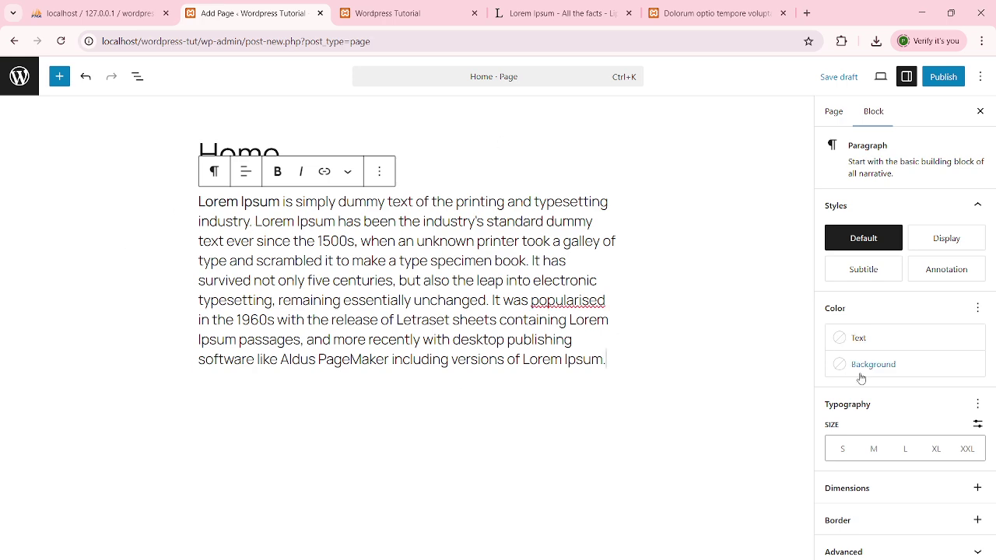
Publish the Home page and return to the list of all pages.
{"action": "left_click", "coordinate": [938, 81]}
{"action": "left_click", "coordinate": [938, 81]}
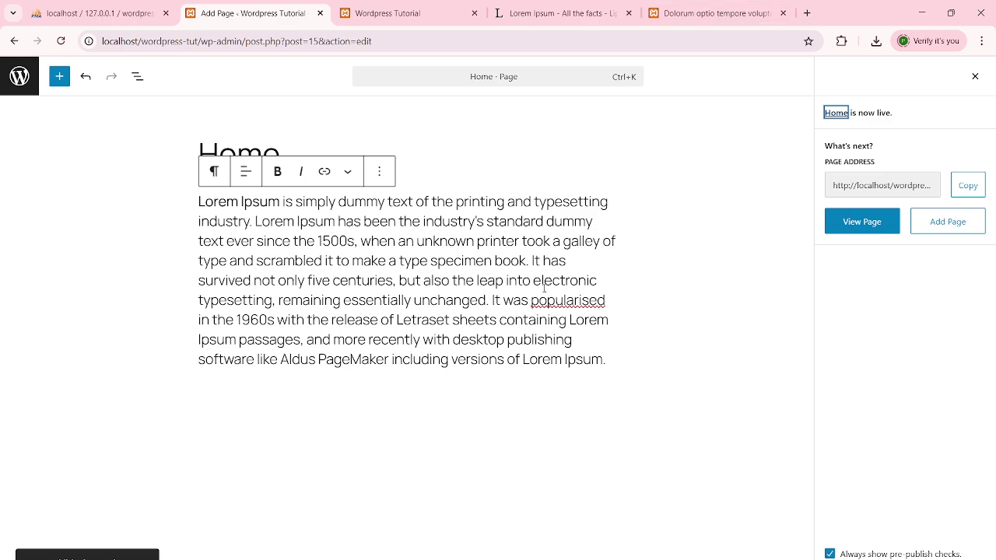
{"action": "left_click", "coordinate": [22, 77]}
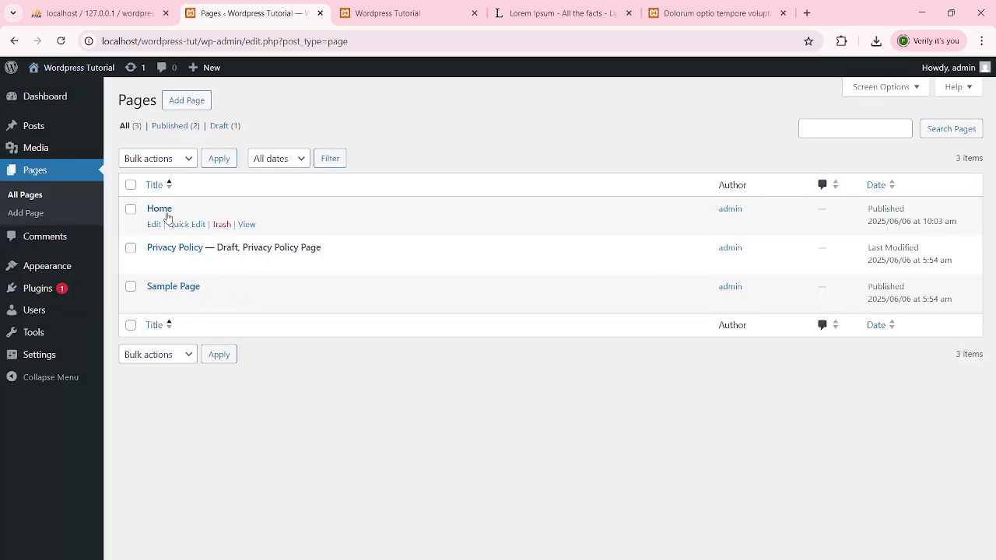
Reload the site's front page to check which content it displays.
{"action": "left_click", "coordinate": [383, 11]}
{"action": "left_click", "coordinate": [365, 42]}
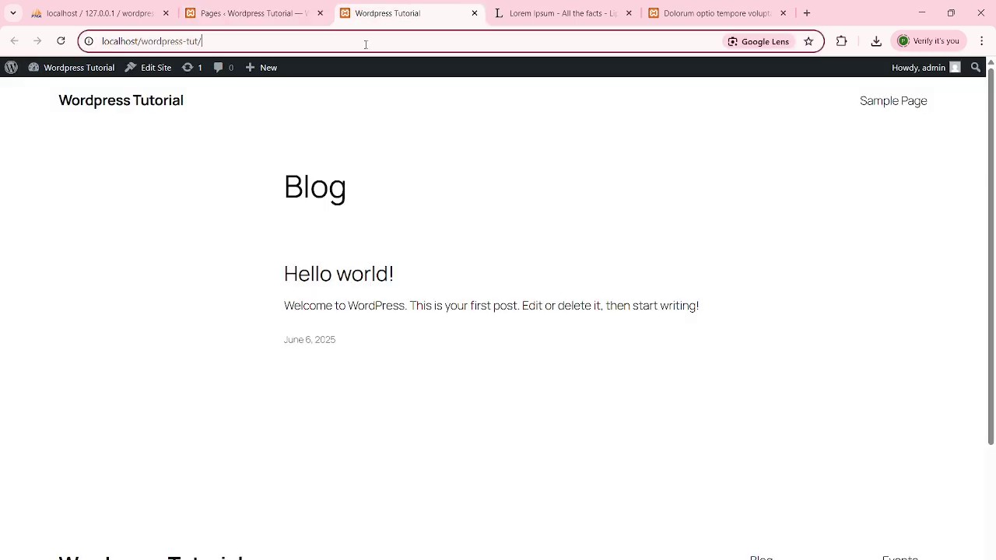
{"action": "key", "text": "Return"}
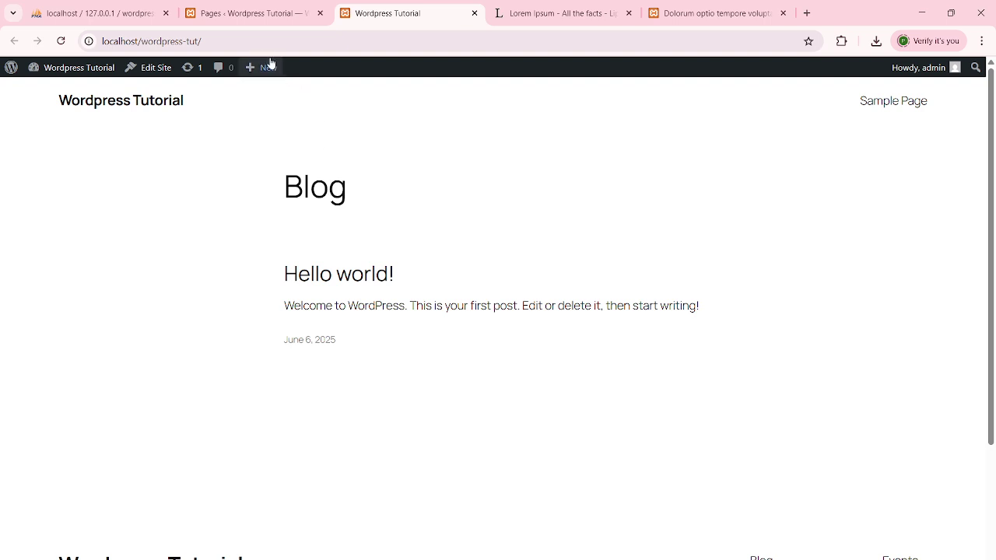
In the Reading settings, make the homepage display a static page, choose Home as the homepage, and save.
{"action": "left_click", "coordinate": [247, 16]}
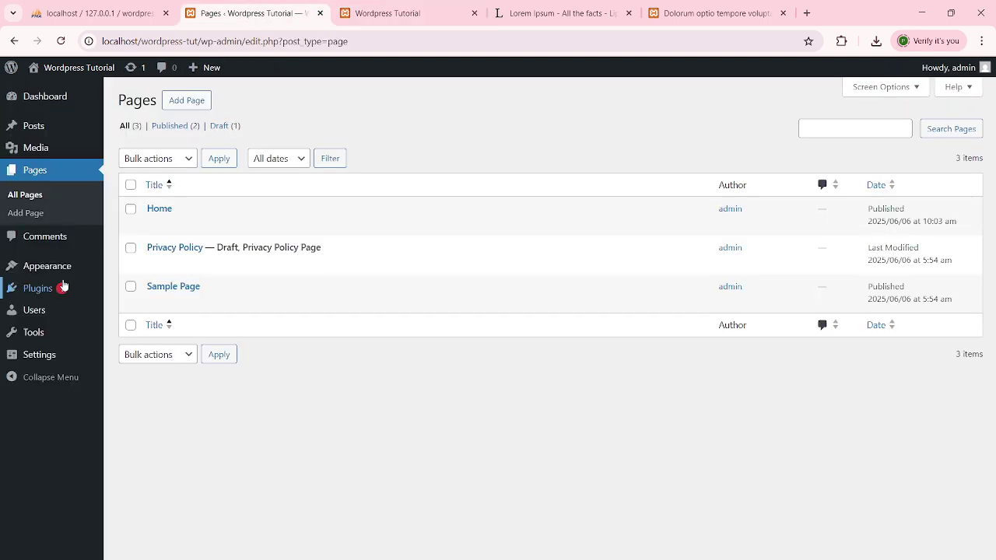
{"action": "mouse_move", "coordinate": [45, 356]}
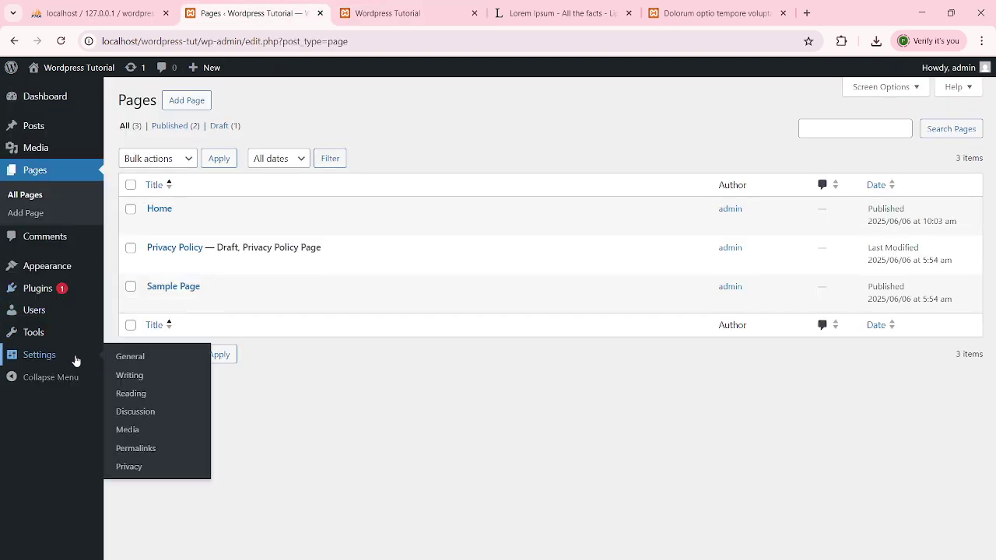
{"action": "left_click", "coordinate": [143, 399]}
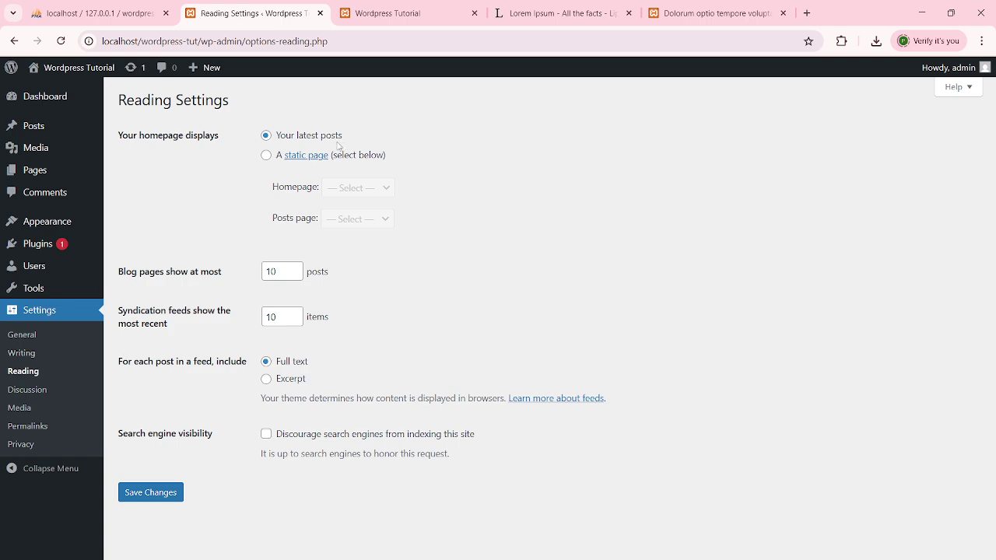
{"action": "left_click", "coordinate": [267, 156]}
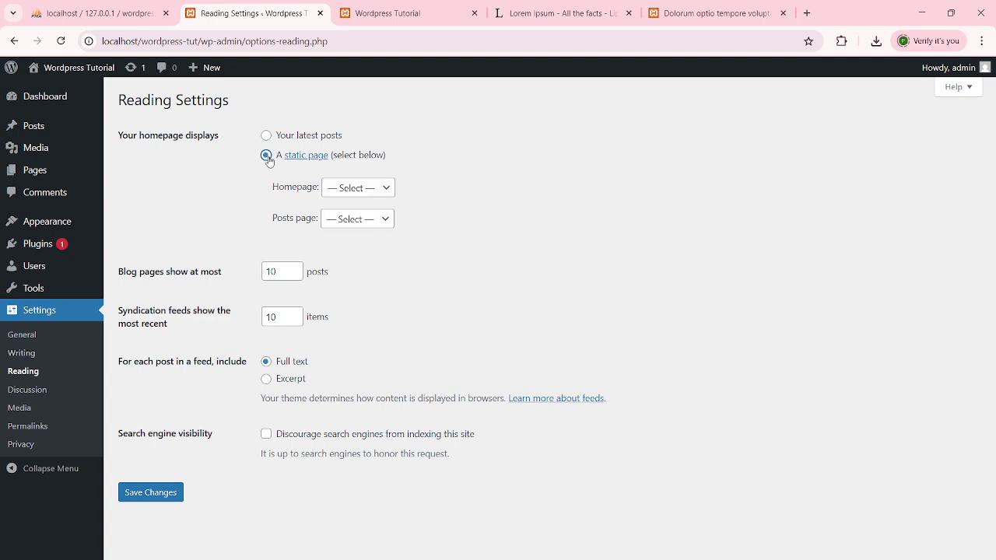
{"action": "left_click", "coordinate": [352, 189]}
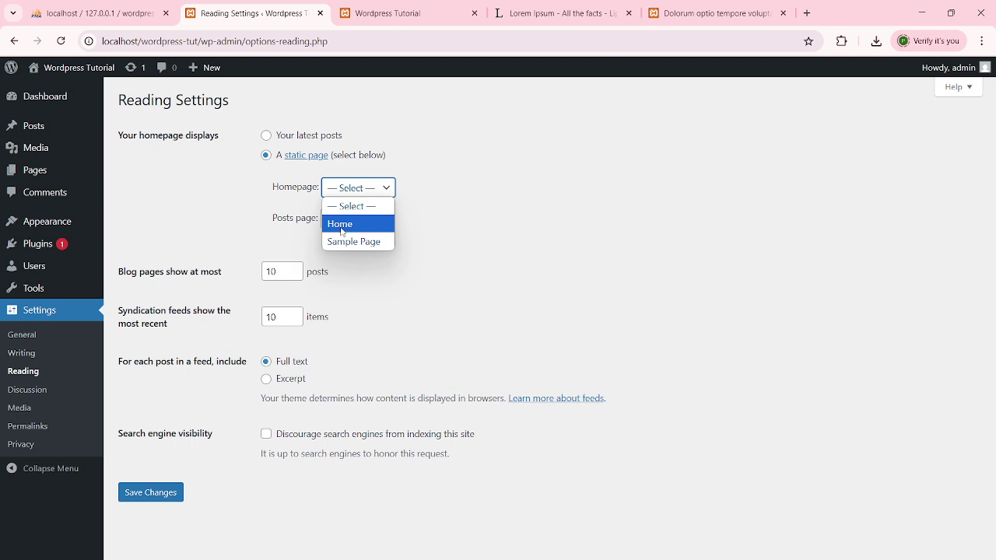
{"action": "left_click", "coordinate": [342, 225]}
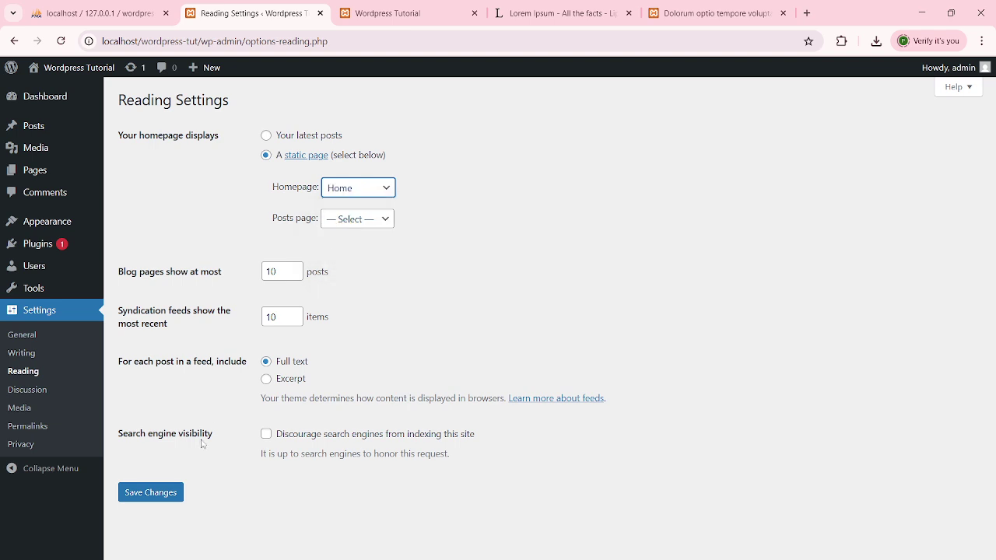
{"action": "left_click", "coordinate": [164, 494]}
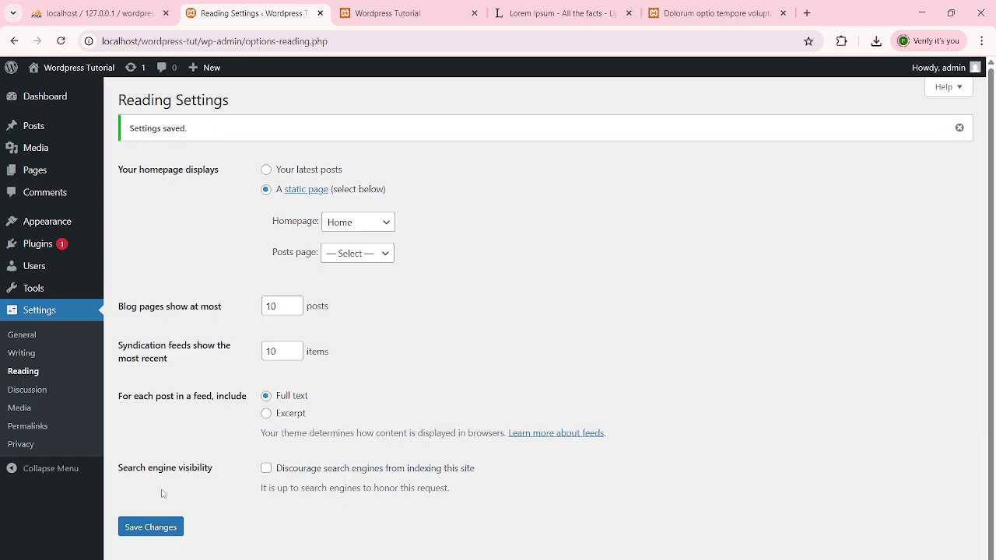
Reload the site's front page to check the new static homepage, and return to the WordPress admin.
{"action": "left_click", "coordinate": [420, 14]}
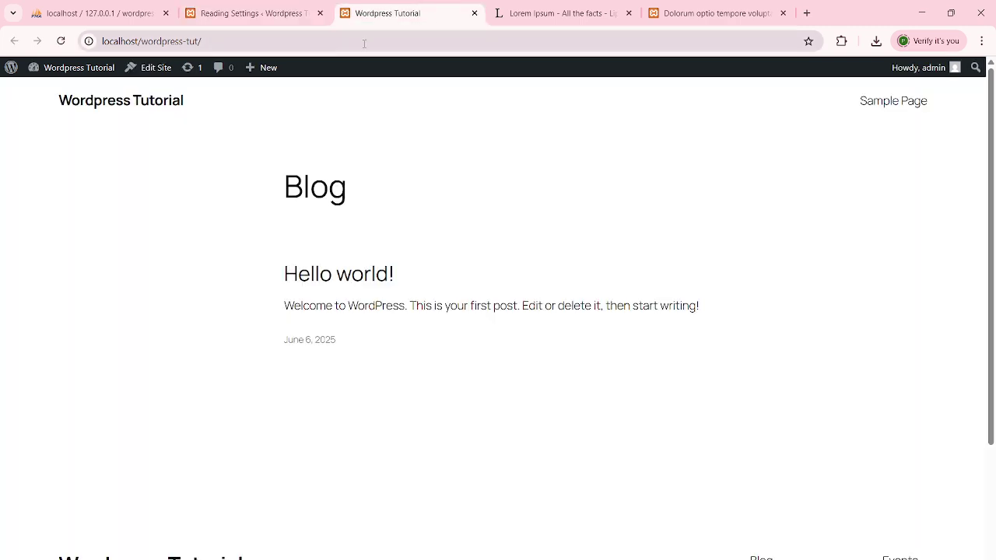
{"action": "left_click", "coordinate": [363, 42]}
{"action": "key", "text": "Return"}
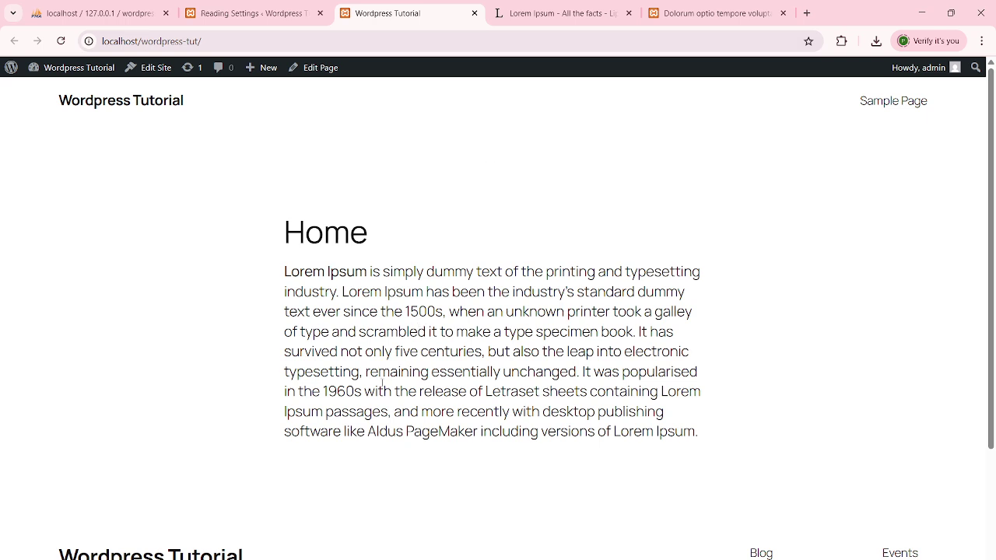
{"action": "left_click", "coordinate": [263, 9]}
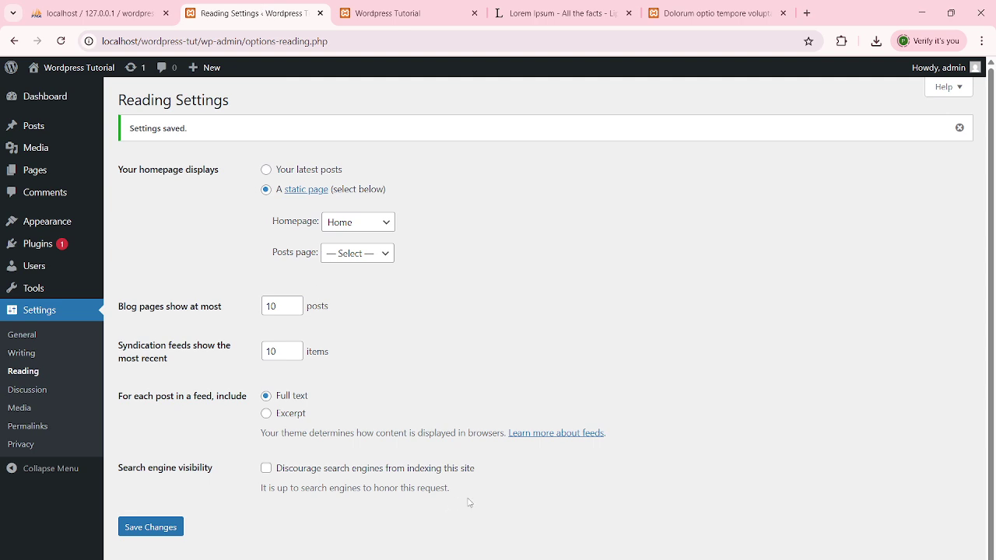
{"action": "mouse_move", "coordinate": [47, 176]}
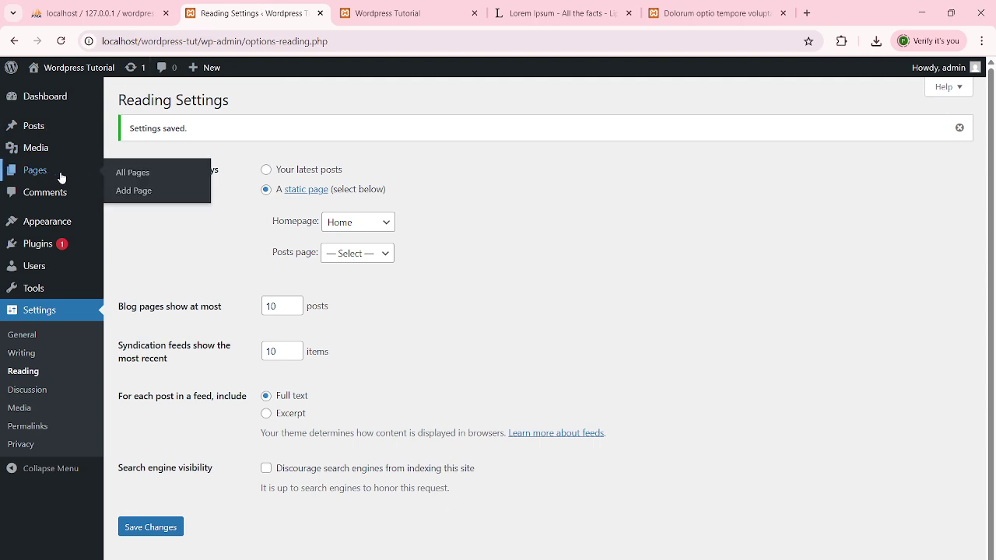
Create a new page without a starter pattern and title it Contact.
{"action": "left_click", "coordinate": [144, 194]}
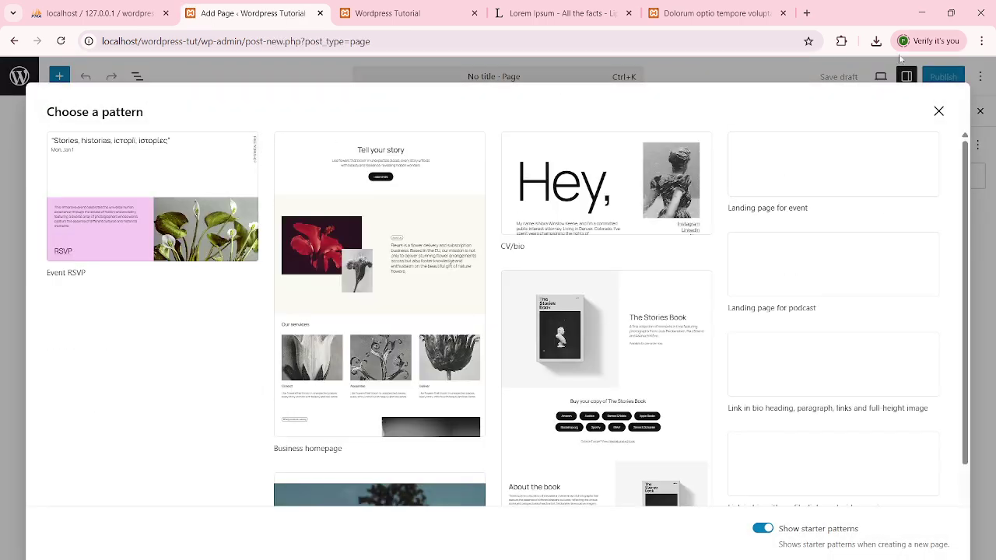
{"action": "key", "text": "Escape"}
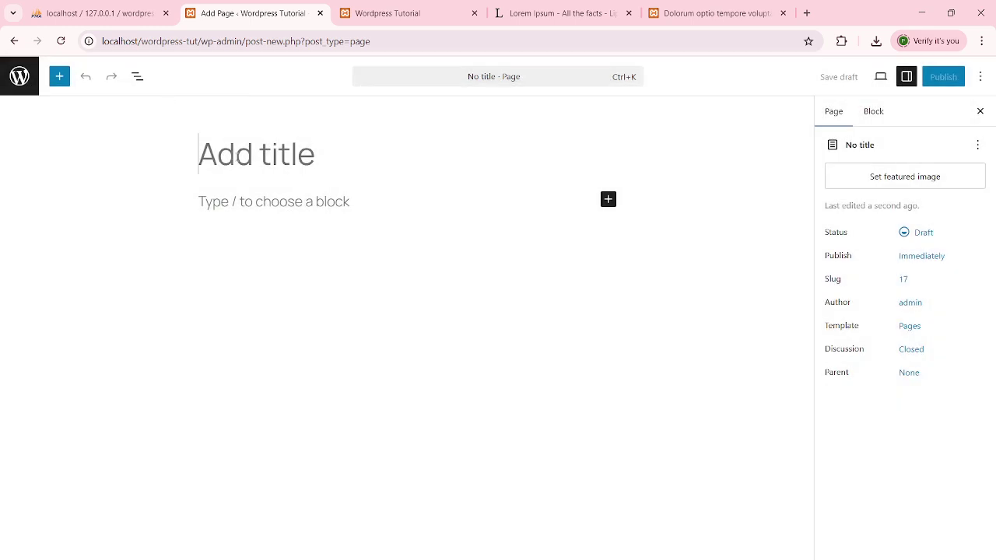
{"action": "type", "text": "Ab"}
{"action": "key", "text": "BackSpace"}
{"action": "key", "text": "BackSpace"}
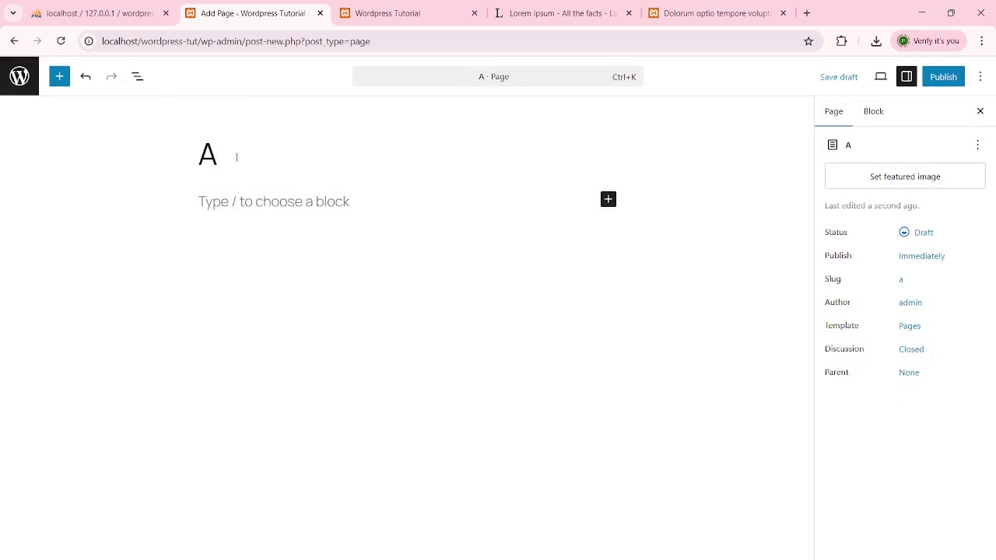
{"action": "type", "text": "Conta"}
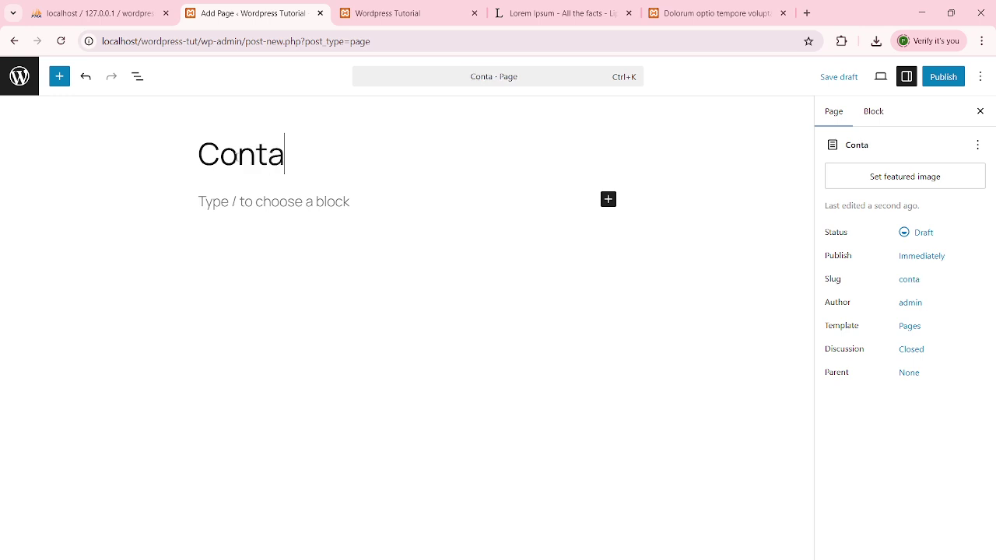
{"action": "type", "text": "ct"}
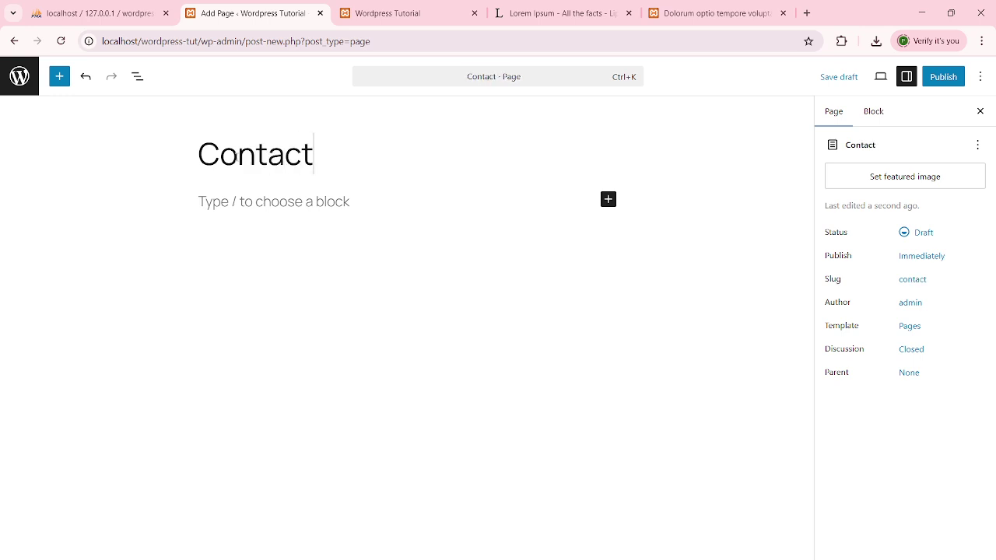
Fill the Contact page's body with a paragraph holding the "What is Lorem Ipsum?" placeholder text from lipsum.com.
{"action": "left_click", "coordinate": [579, 13]}
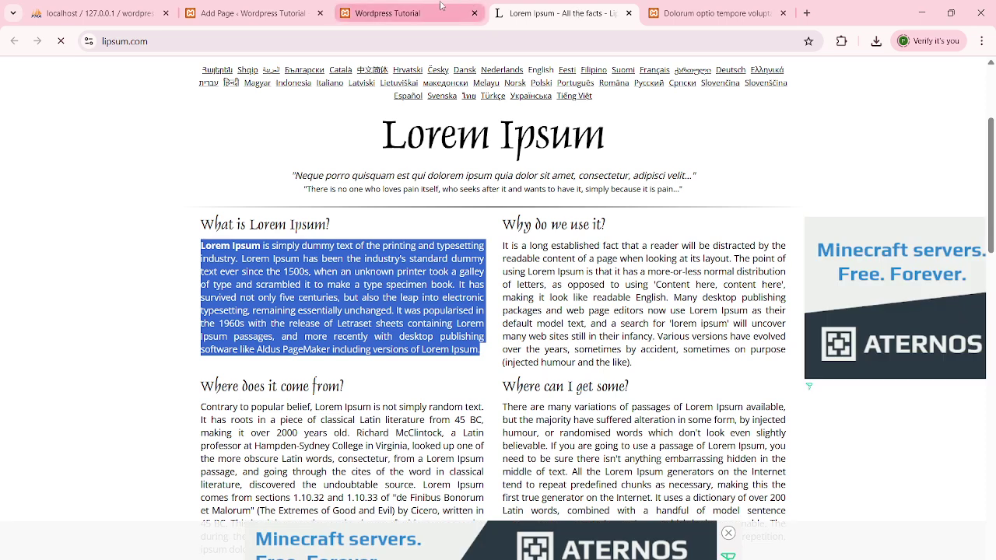
{"action": "left_click", "coordinate": [410, 10]}
{"action": "left_click", "coordinate": [283, 13]}
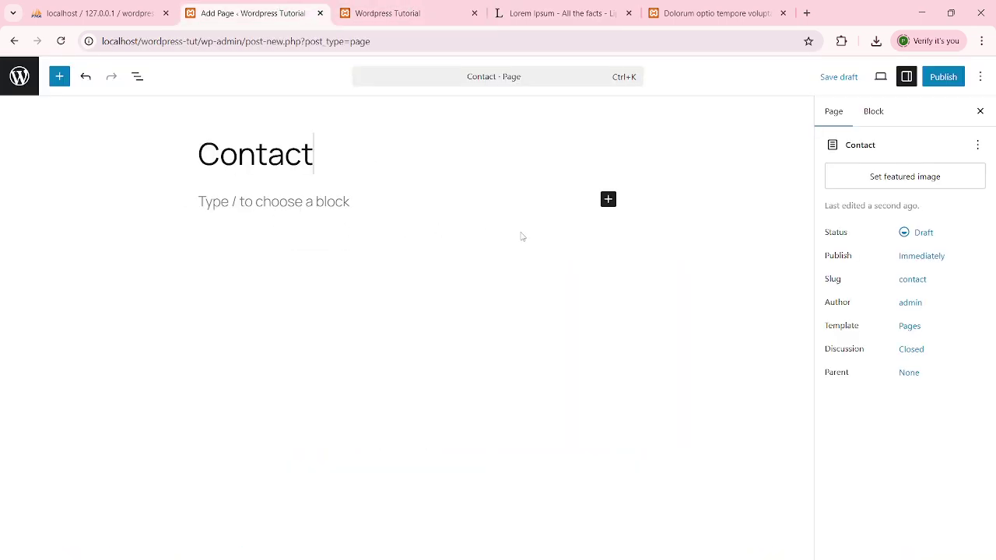
{"action": "left_click", "coordinate": [608, 200]}
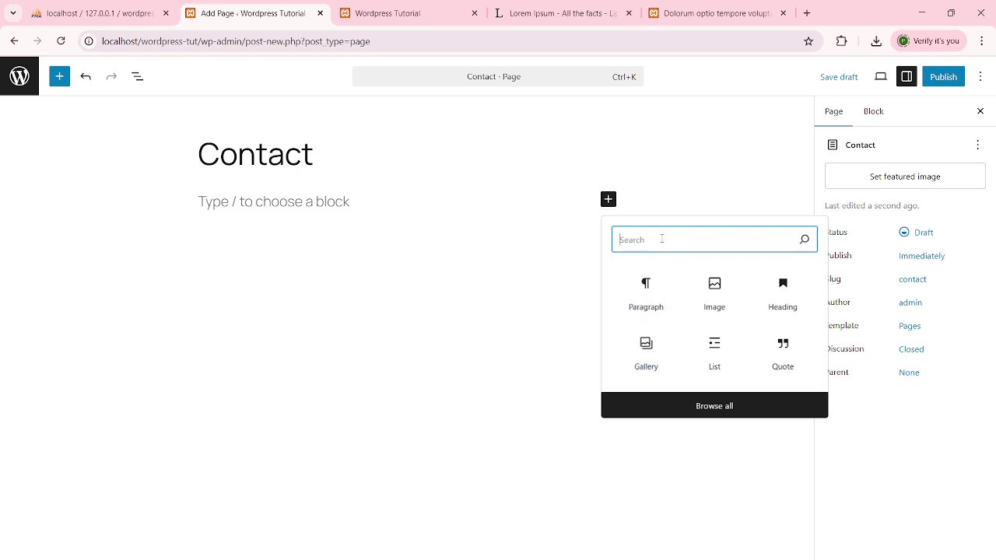
{"action": "left_click", "coordinate": [645, 290]}
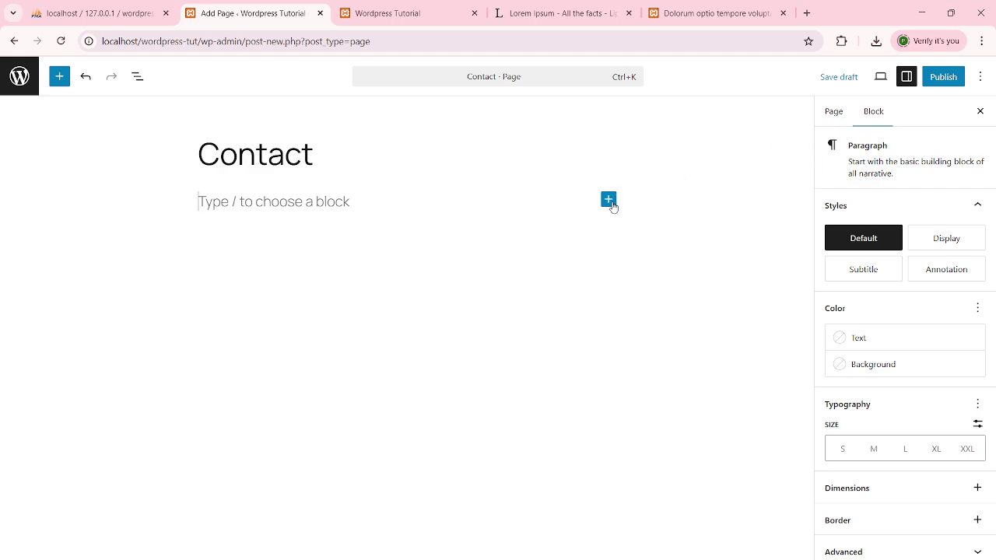
{"action": "left_click", "coordinate": [609, 200]}
{"action": "left_click", "coordinate": [645, 295]}
{"action": "type", "text": "Lorem Ipsum is simply dummy text of the printing and typesetting industry. Lorem Ipsum has been the industry's standard dummy text ever since the 1500s, when an unknown printer took a galley of type and scrambled it to make a type specimen book. It has survived not only five centuries, but also the leap into electronic typesetting, remaining essentially unchanged. It was popularised in the 1960s with the release of Letraset sheets containing Lorem Ipsum passages, and more recently with desktop publishing software like Aldus PageMaker including versions of Lorem Ipsum."}
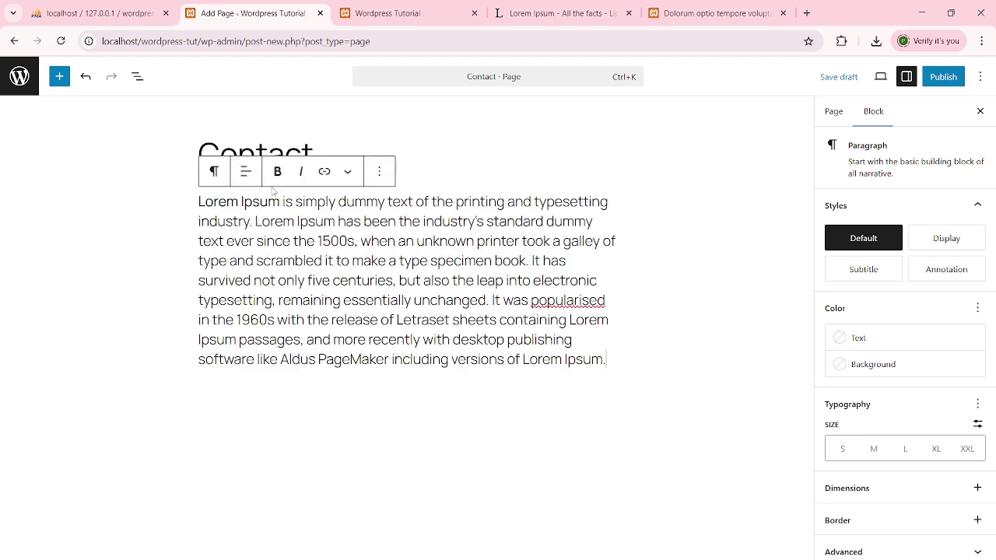
Publish the Contact page and go back to the list of all pages.
{"action": "left_click", "coordinate": [944, 77]}
{"action": "left_click", "coordinate": [945, 77]}
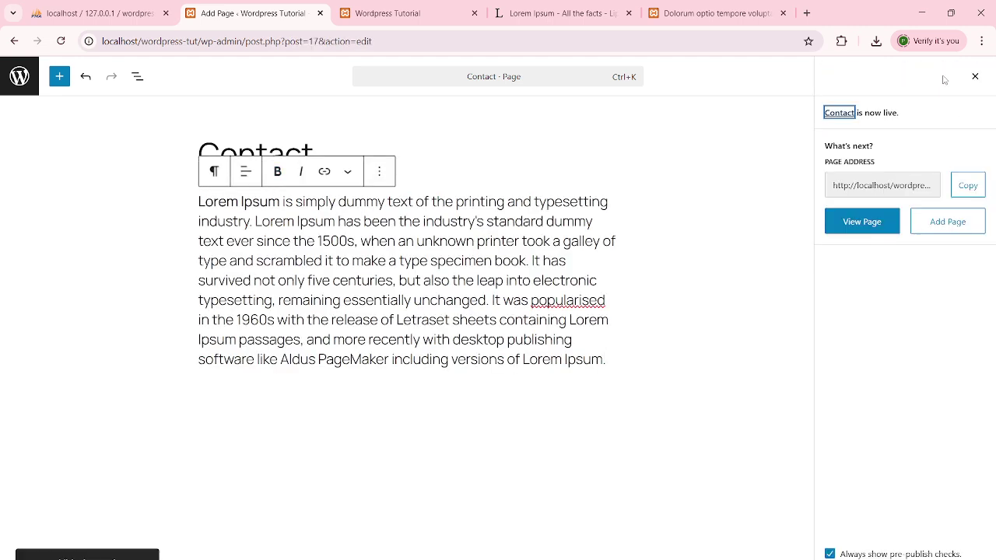
{"action": "left_click", "coordinate": [20, 76]}
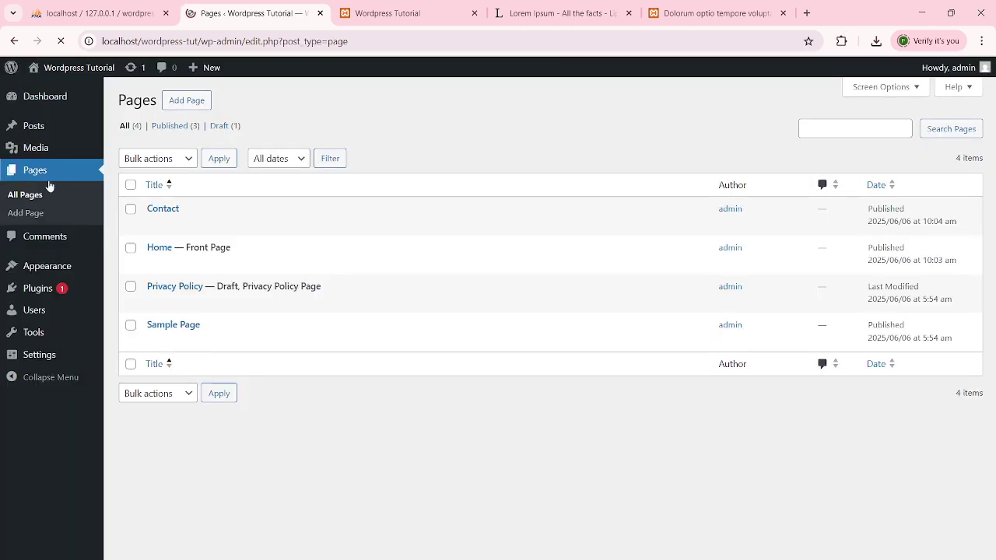
{"action": "mouse_move", "coordinate": [161, 213]}
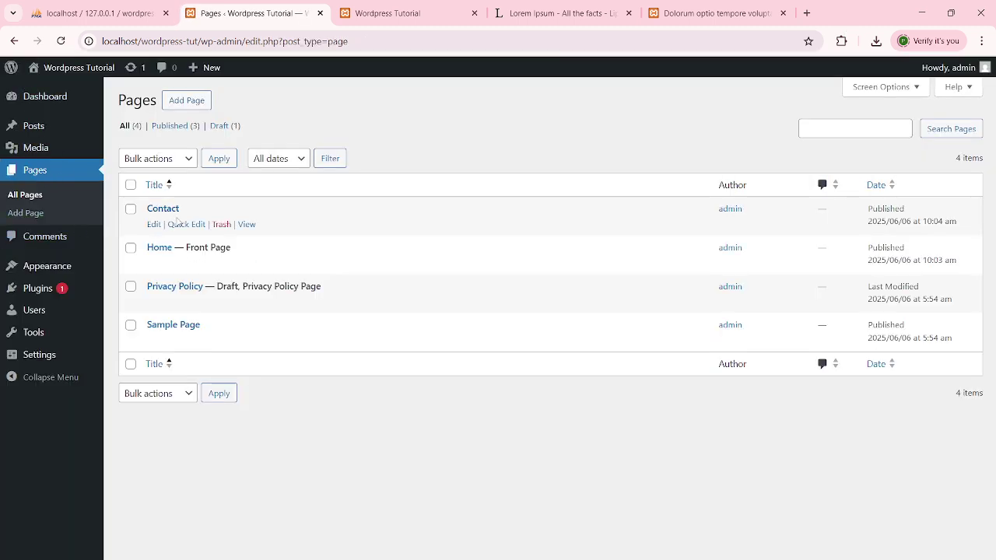
Reload the site's front page to check which pages its header navigation lists.
{"action": "left_click", "coordinate": [387, 13]}
{"action": "left_click", "coordinate": [369, 41]}
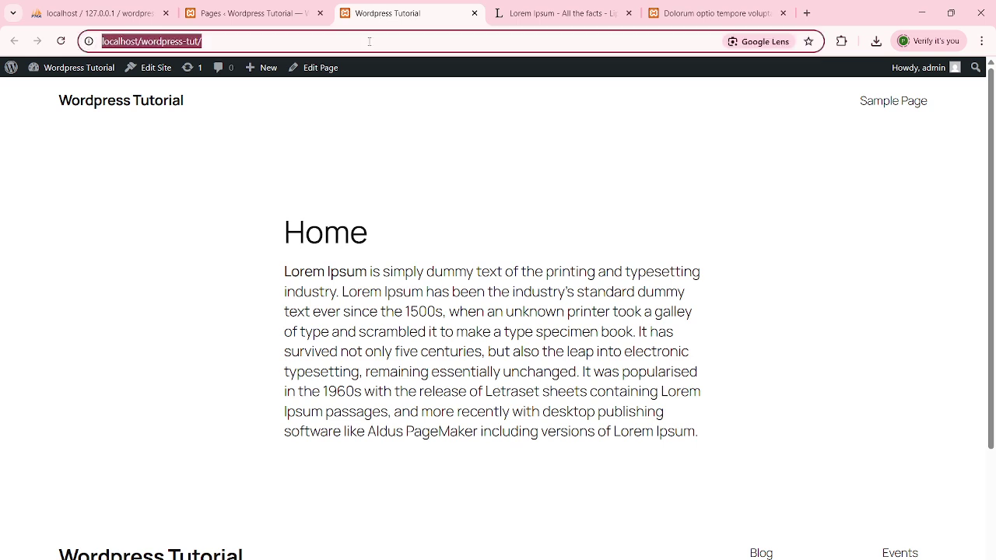
{"action": "key", "text": "Return"}
{"action": "left_click", "coordinate": [369, 43]}
{"action": "key", "text": "Return"}
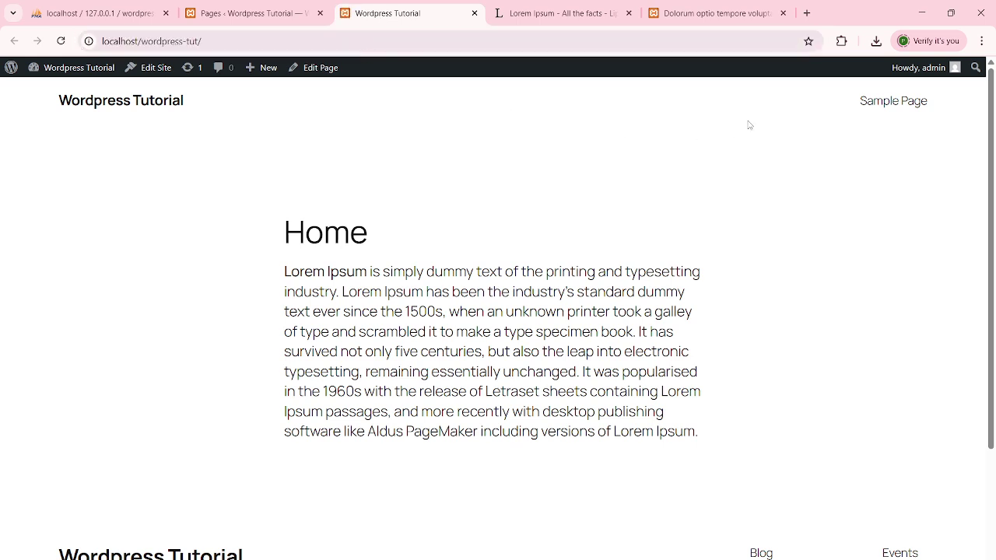
View the live Contact page in a separate tab, close it, and look at the front page's header again.
{"action": "left_click", "coordinate": [249, 14]}
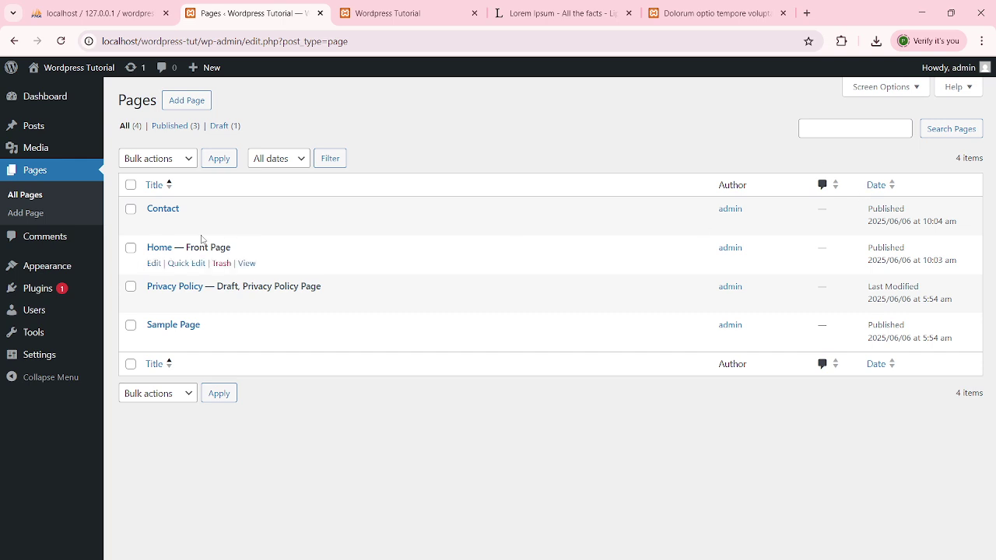
{"action": "left_click", "coordinate": [246, 225], "text": "ctrl"}
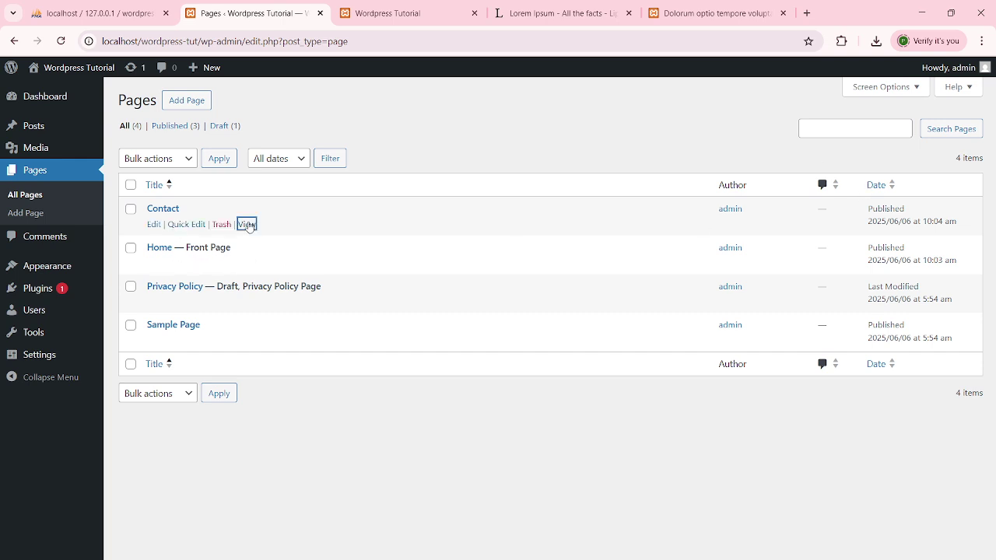
{"action": "left_click", "coordinate": [369, 18]}
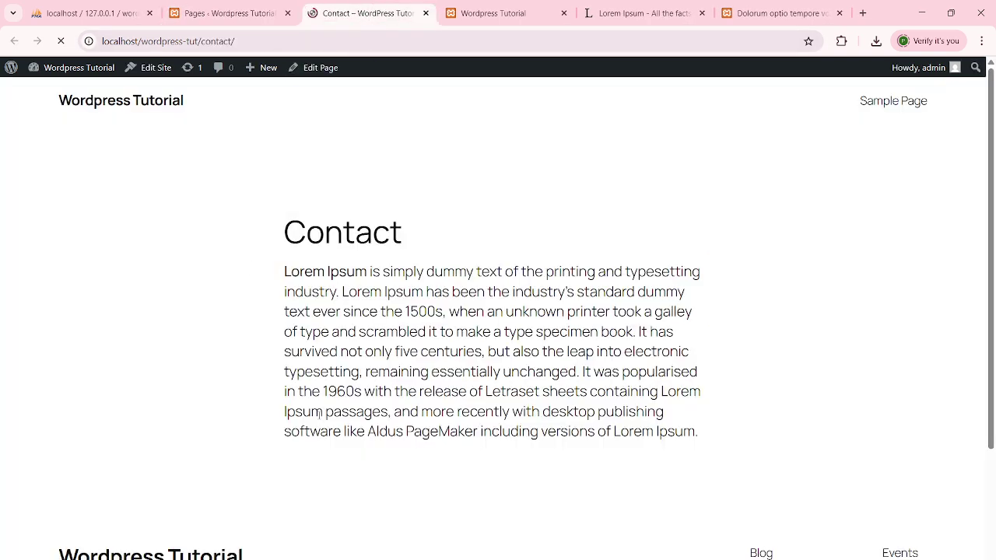
{"action": "left_click", "coordinate": [426, 14]}
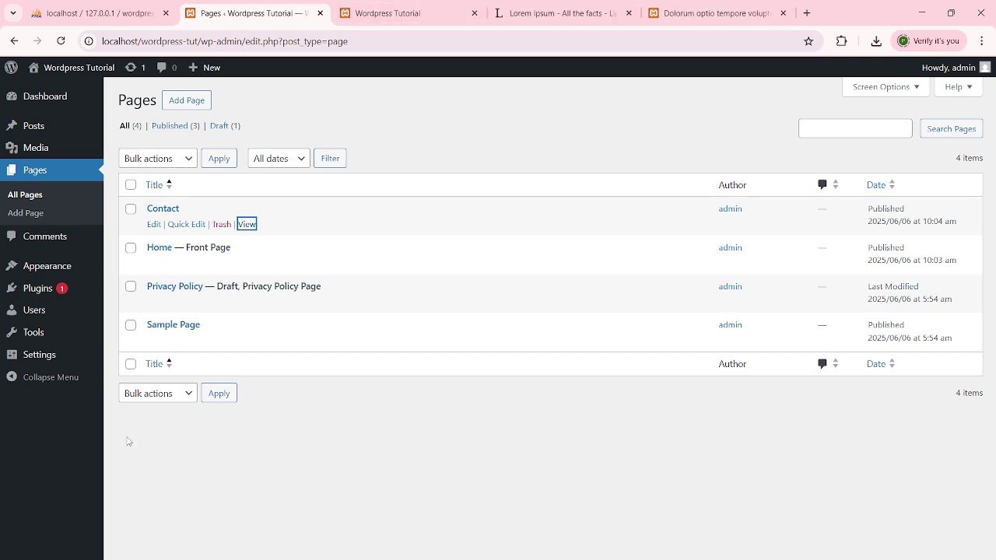
{"action": "left_click", "coordinate": [423, 21]}
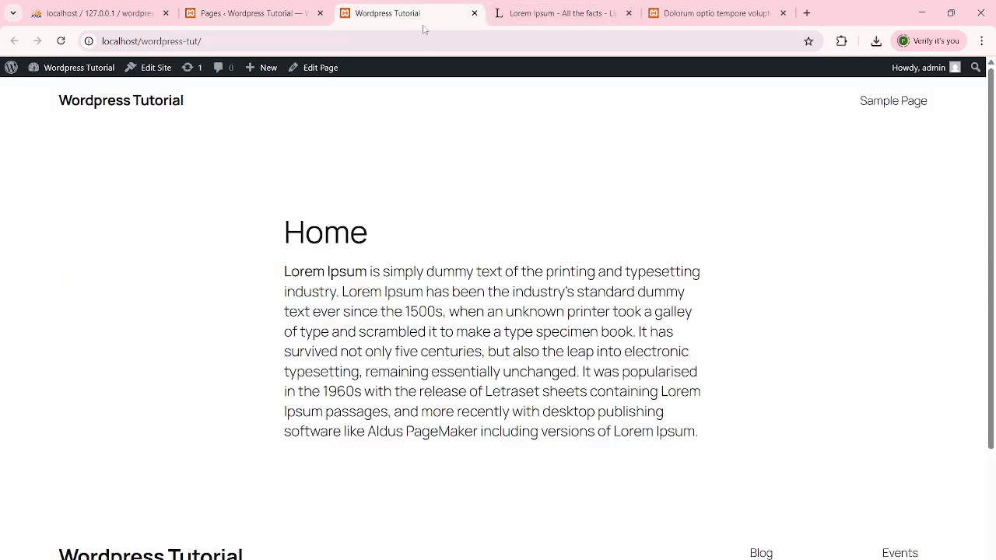
{"action": "left_click", "coordinate": [279, 9]}
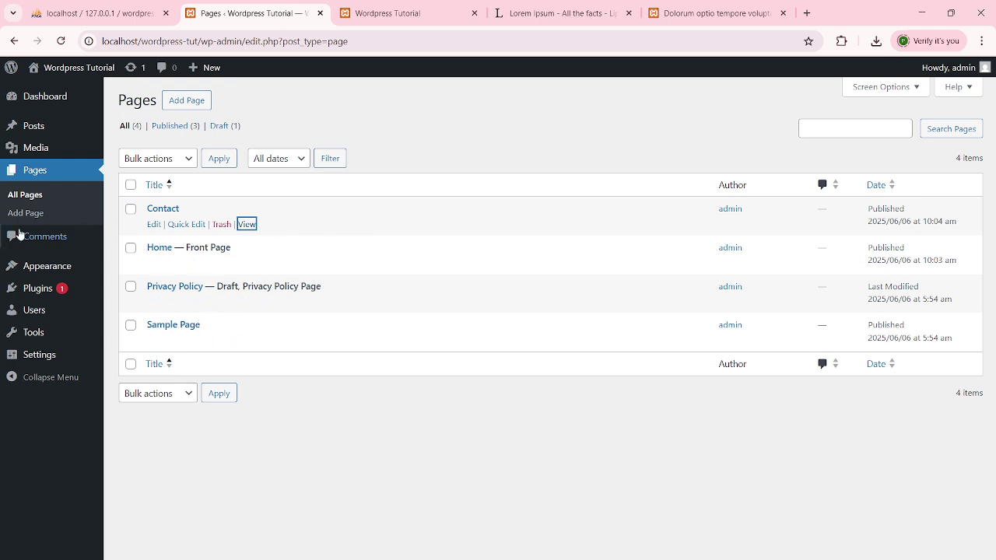
Open the installed themes and start customizing the active Twenty Twenty-Five theme.
{"action": "mouse_move", "coordinate": [49, 266]}
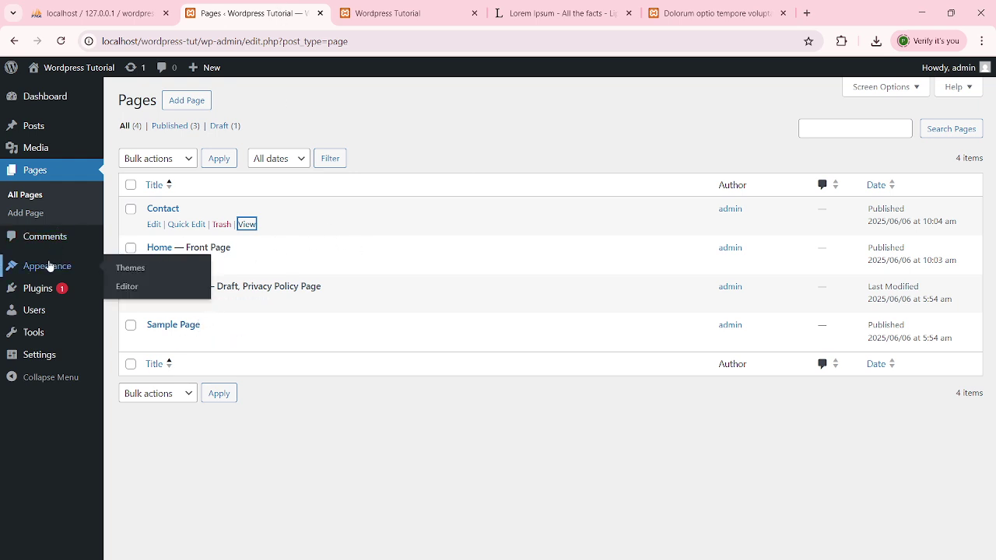
{"action": "left_click", "coordinate": [138, 268]}
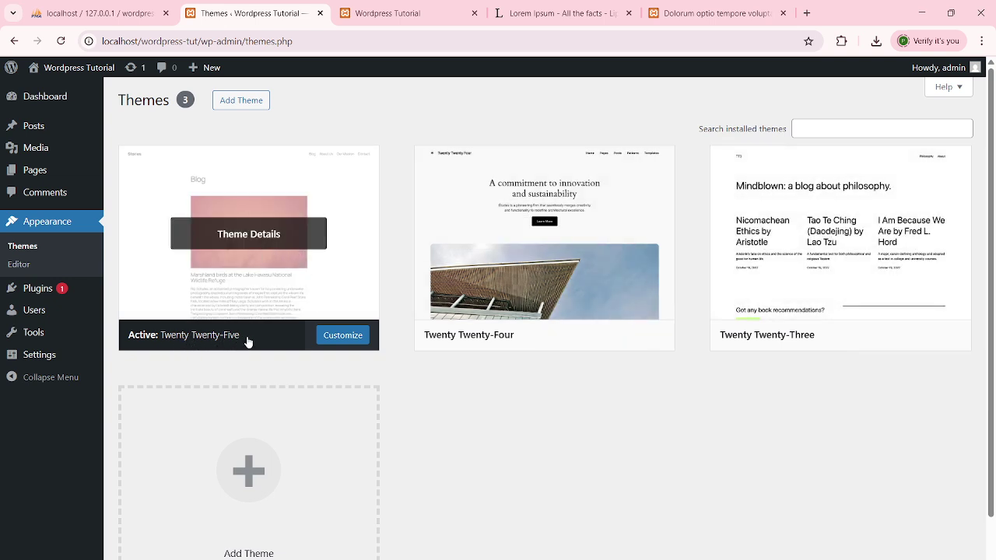
{"action": "left_click", "coordinate": [348, 341]}
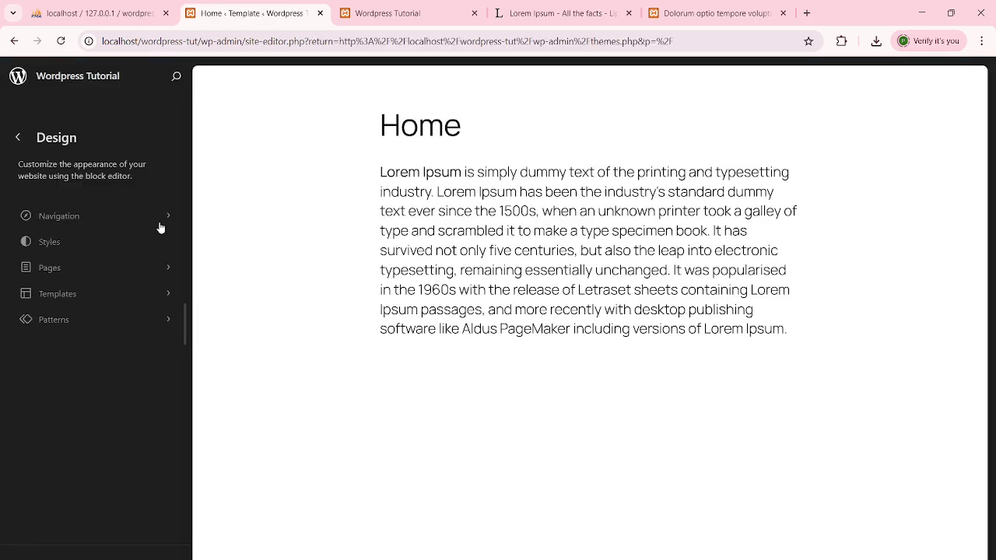
Examine the site's navigation menu and the options of its Home Page item, and return to the design overview.
{"action": "left_click", "coordinate": [126, 215]}
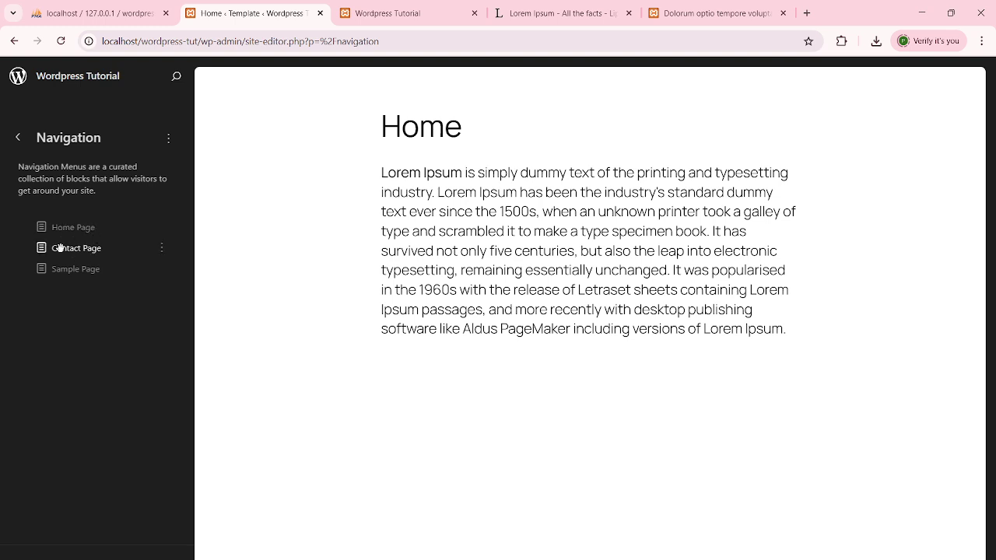
{"action": "left_click", "coordinate": [161, 229]}
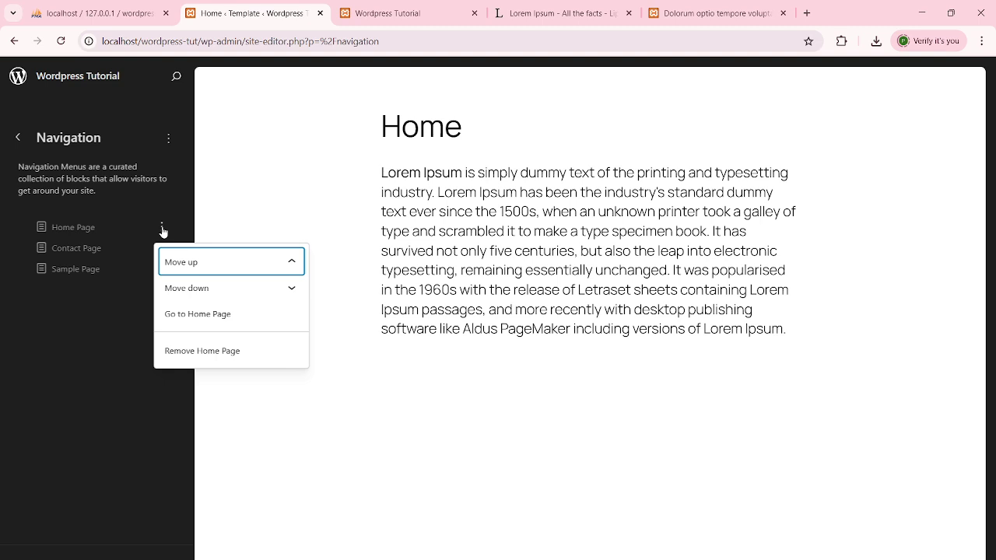
{"action": "left_click", "coordinate": [108, 376]}
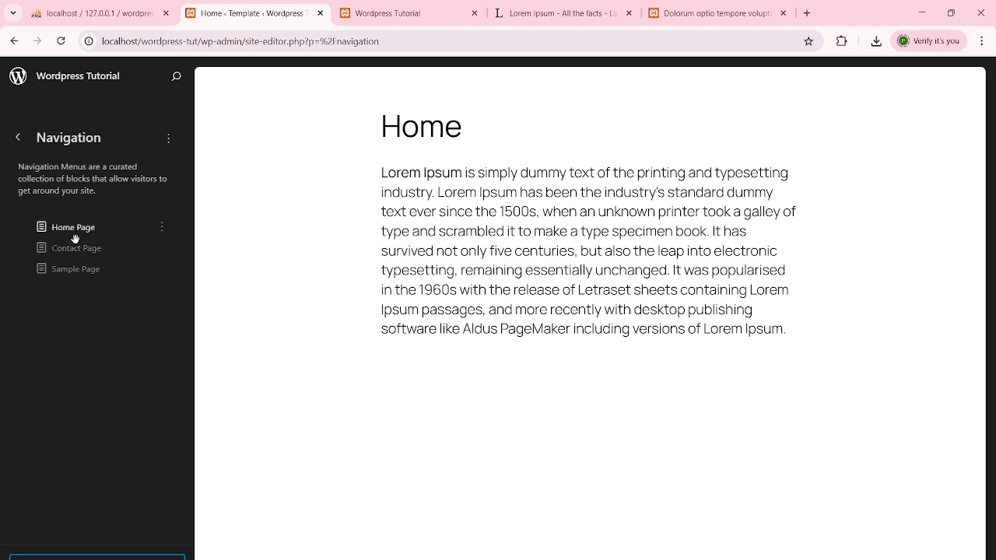
{"action": "left_click", "coordinate": [19, 138]}
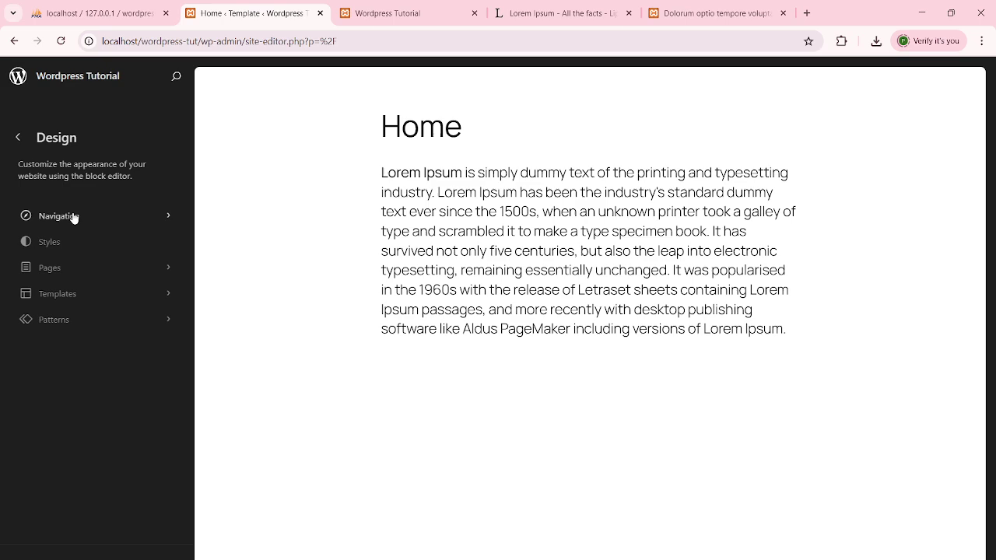
Preview the Home, Contact, Privacy Policy and Sample Page pages one after another in the site editor.
{"action": "left_click", "coordinate": [54, 268]}
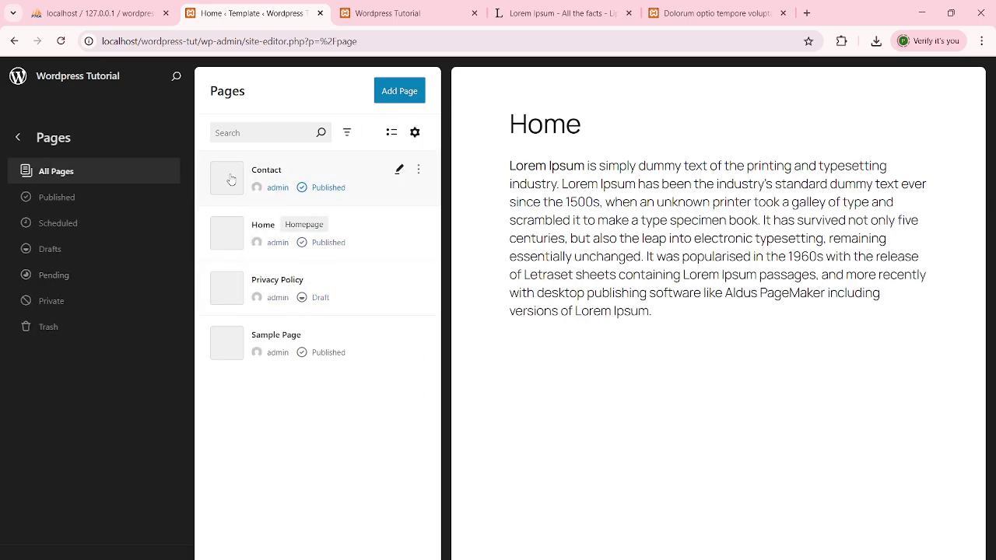
{"action": "left_click", "coordinate": [232, 230]}
{"action": "left_click", "coordinate": [231, 178]}
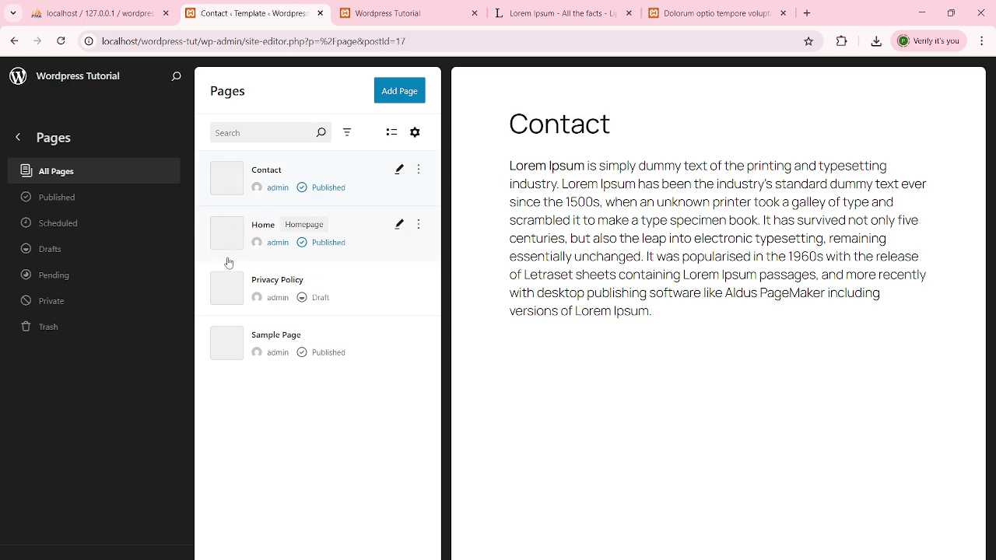
{"action": "left_click", "coordinate": [231, 297]}
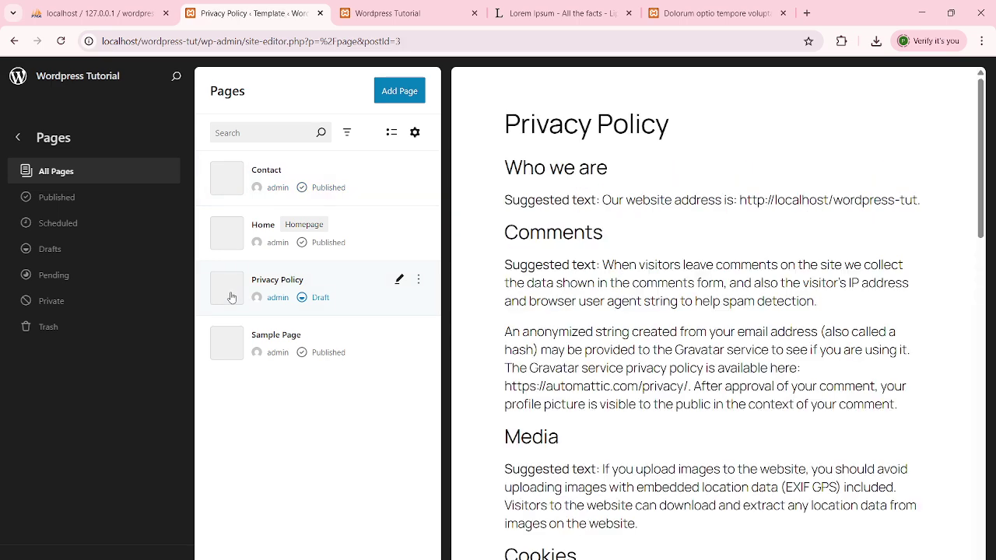
{"action": "left_click", "coordinate": [233, 347]}
{"action": "left_click", "coordinate": [230, 172]}
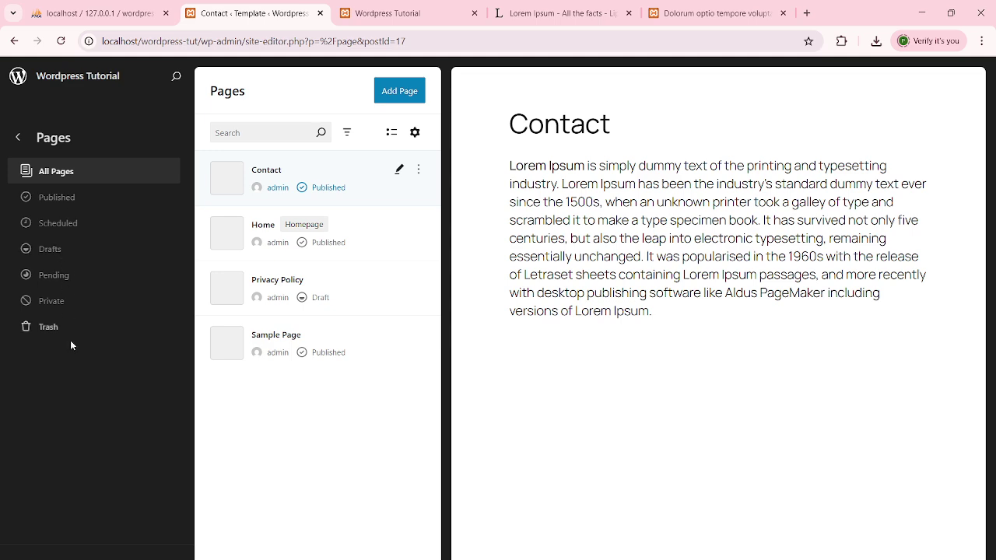
Reopen the site's navigation menu from the design overview and bring up the Home Page item's options.
{"action": "left_click", "coordinate": [18, 138]}
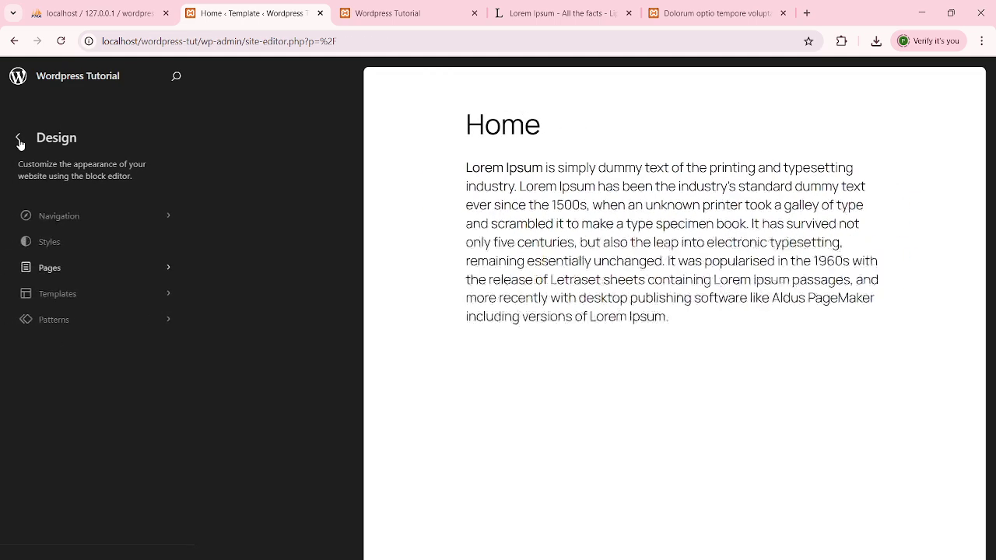
{"action": "left_click", "coordinate": [78, 220]}
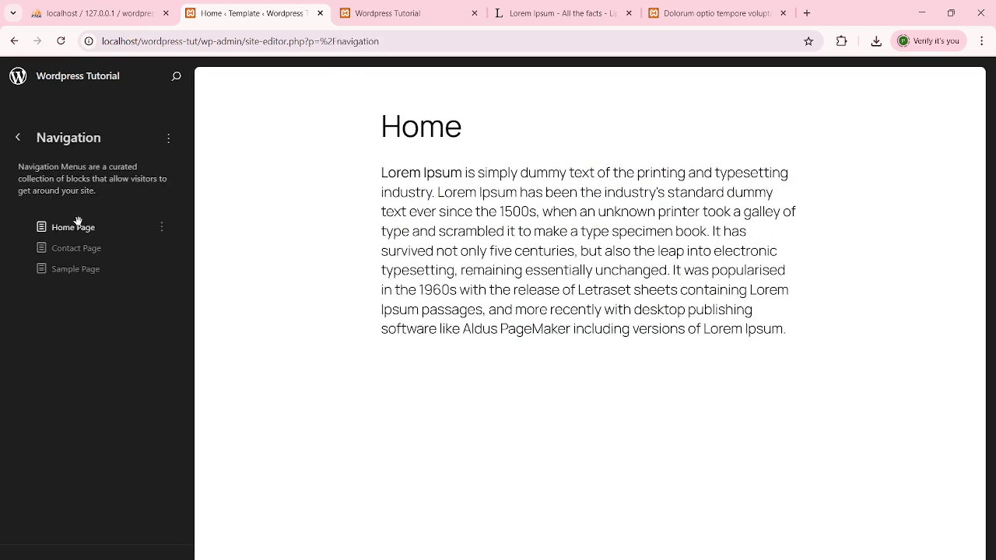
{"action": "left_click", "coordinate": [162, 227]}
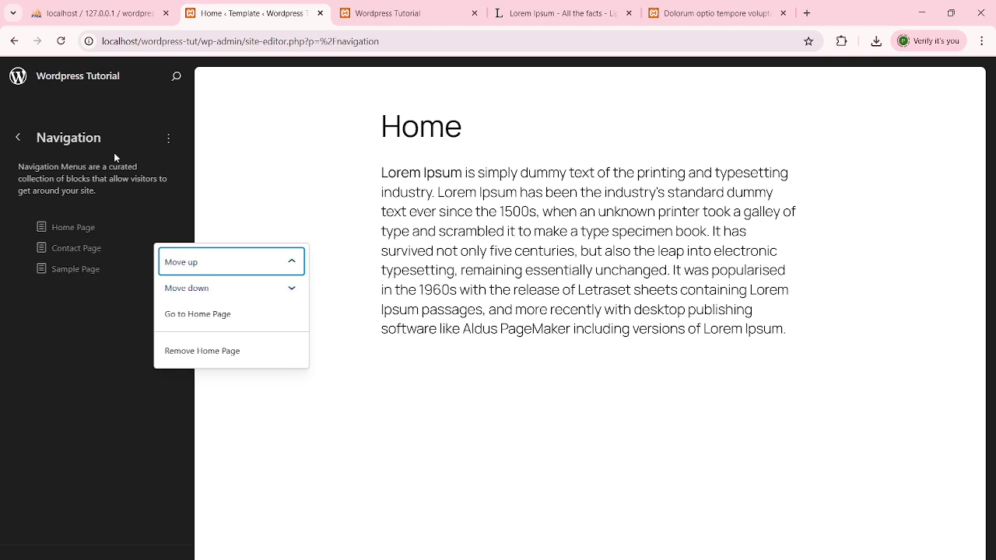
Reload the live front page, compare its header with the site editor's navigation items, and open the site in another tab.
{"action": "left_click", "coordinate": [385, 13]}
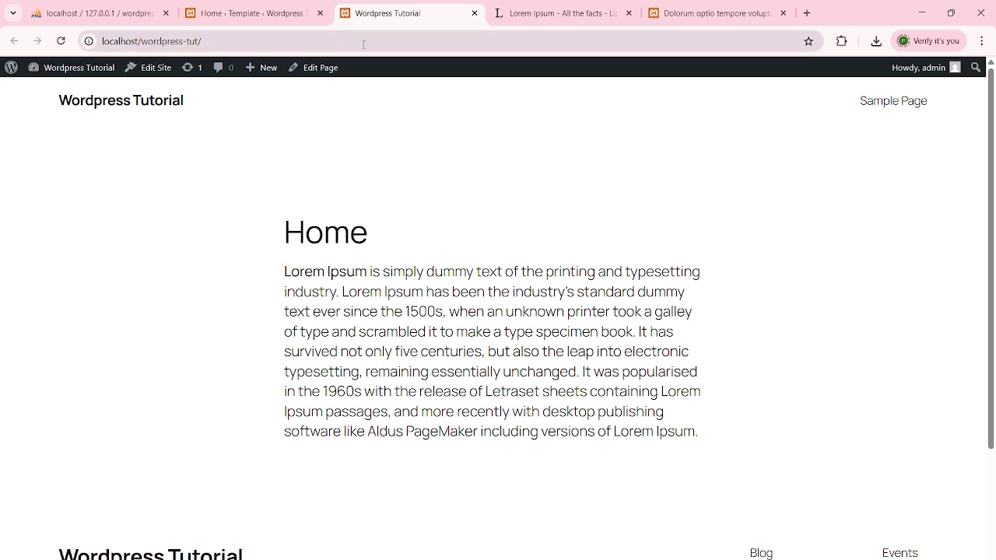
{"action": "left_click", "coordinate": [363, 44]}
{"action": "key", "text": "Return"}
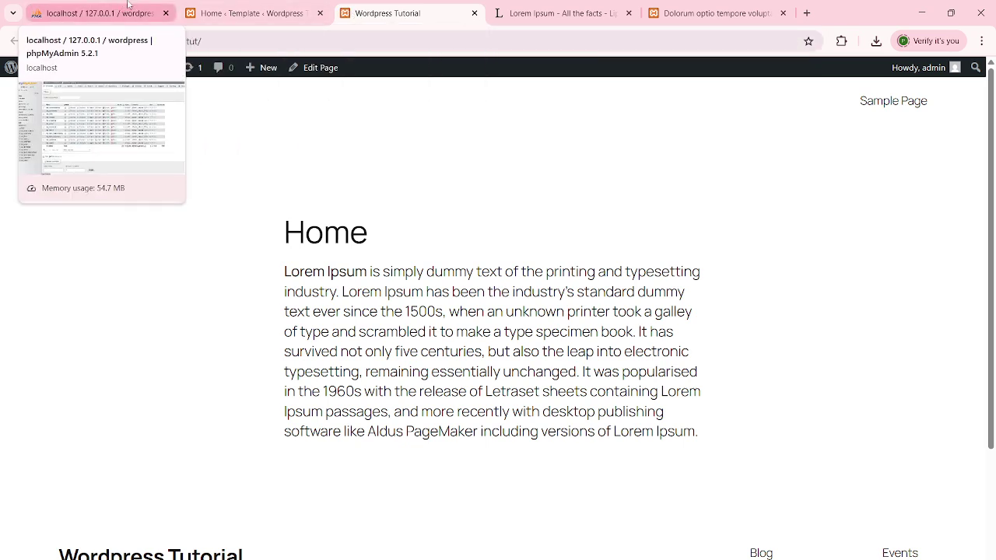
{"action": "left_click", "coordinate": [238, 12]}
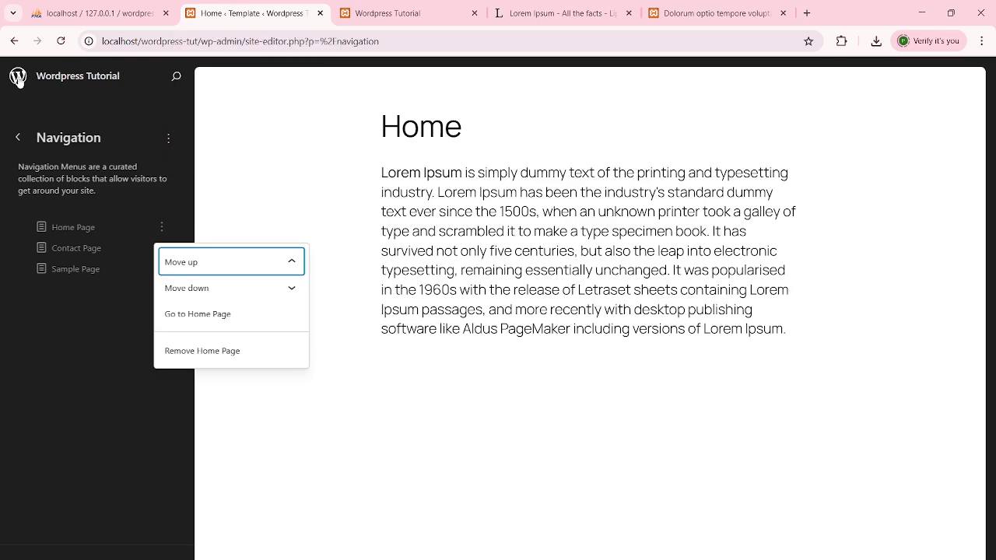
{"action": "left_click", "coordinate": [389, 12]}
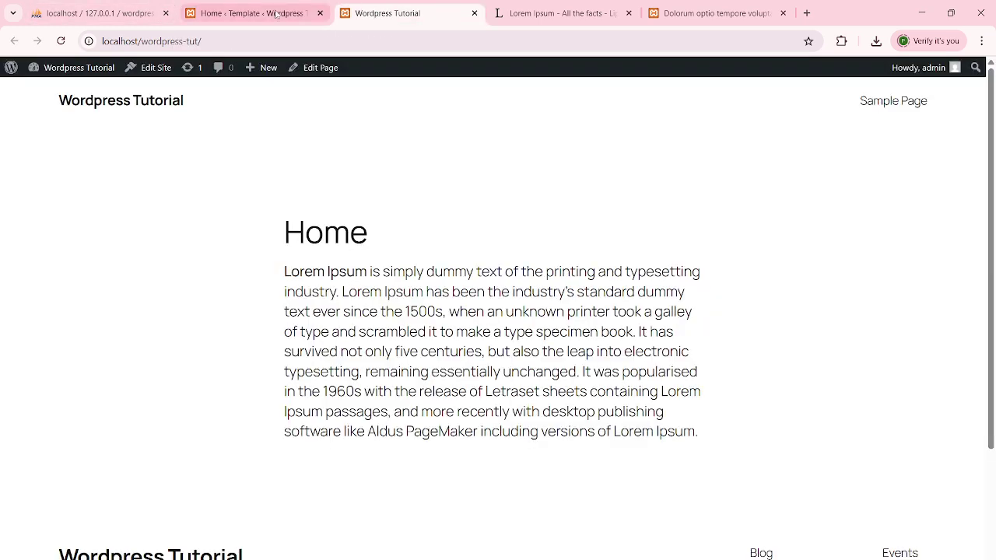
{"action": "left_click", "coordinate": [276, 13]}
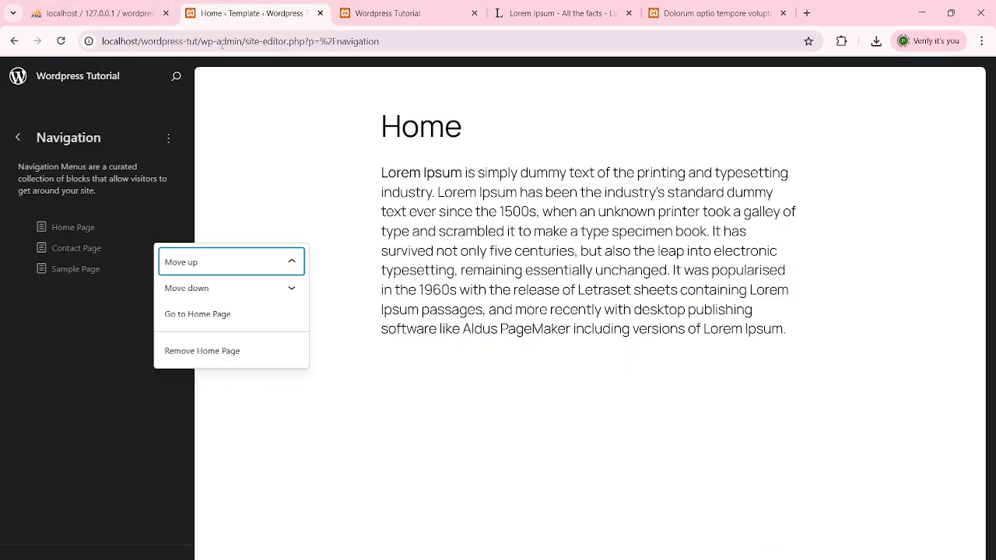
{"action": "left_click", "coordinate": [385, 13]}
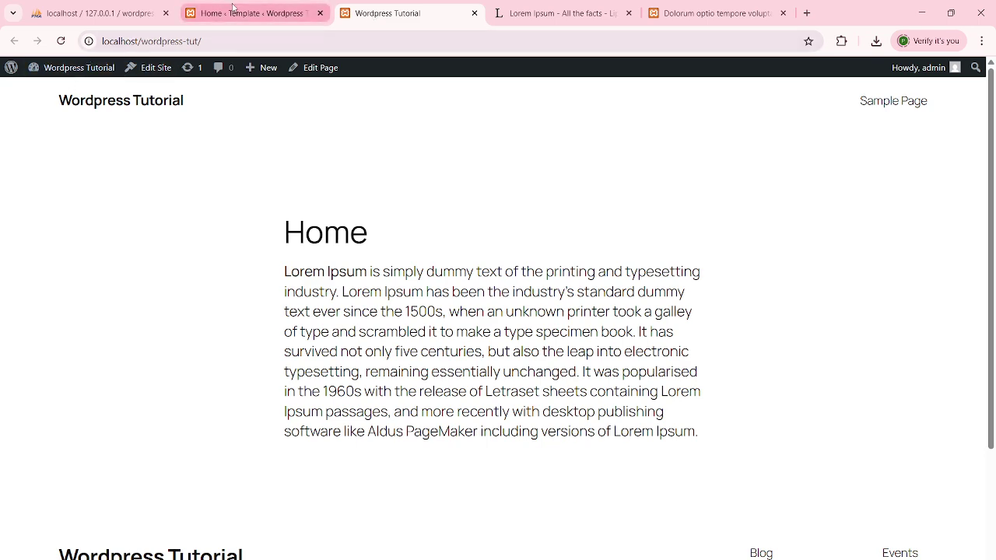
{"action": "key", "text": "ctrl+shift+Tab"}
{"action": "left_click", "coordinate": [59, 82]}
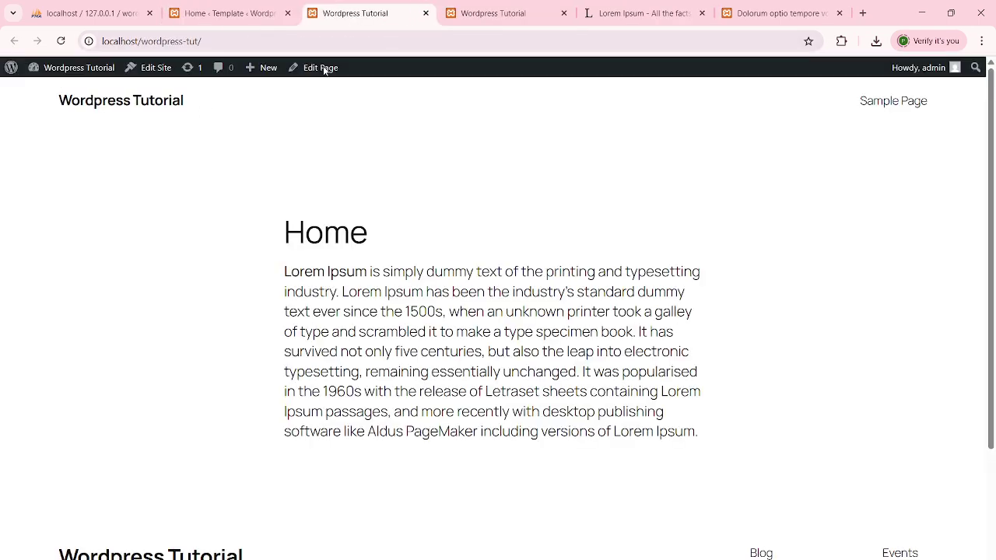
Leave the site editor for the admin dashboard and start a new post.
{"action": "left_click", "coordinate": [191, 8]}
{"action": "left_click", "coordinate": [19, 75]}
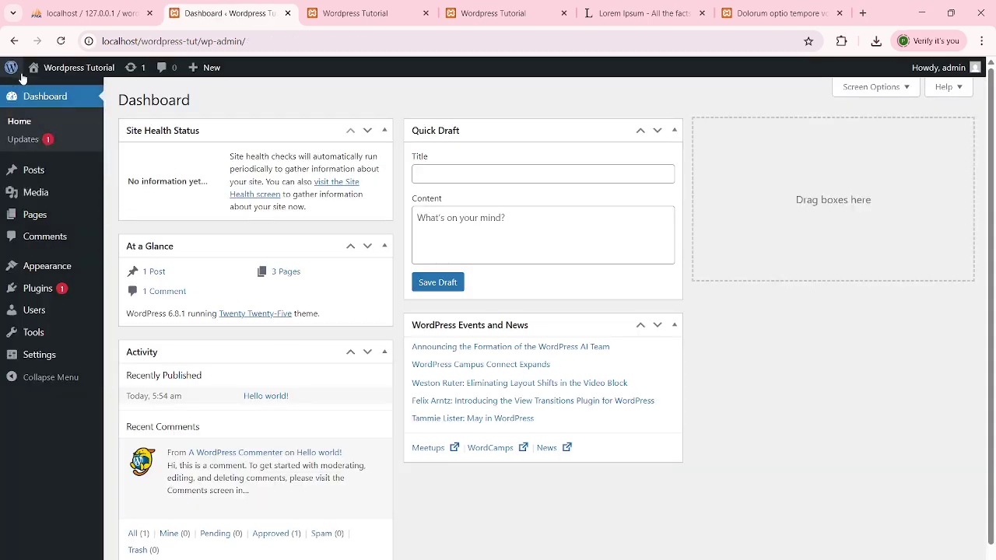
{"action": "mouse_move", "coordinate": [31, 172]}
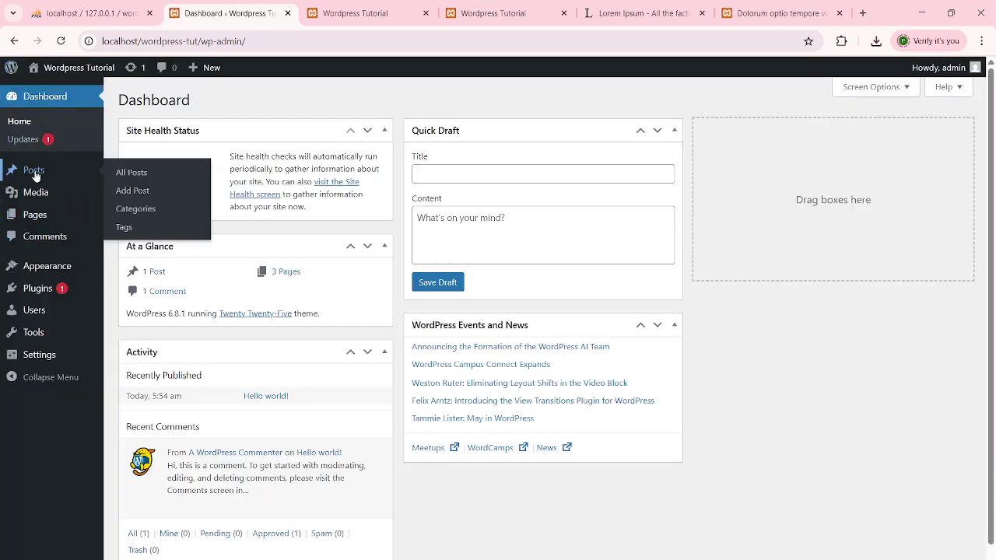
{"action": "left_click", "coordinate": [134, 191]}
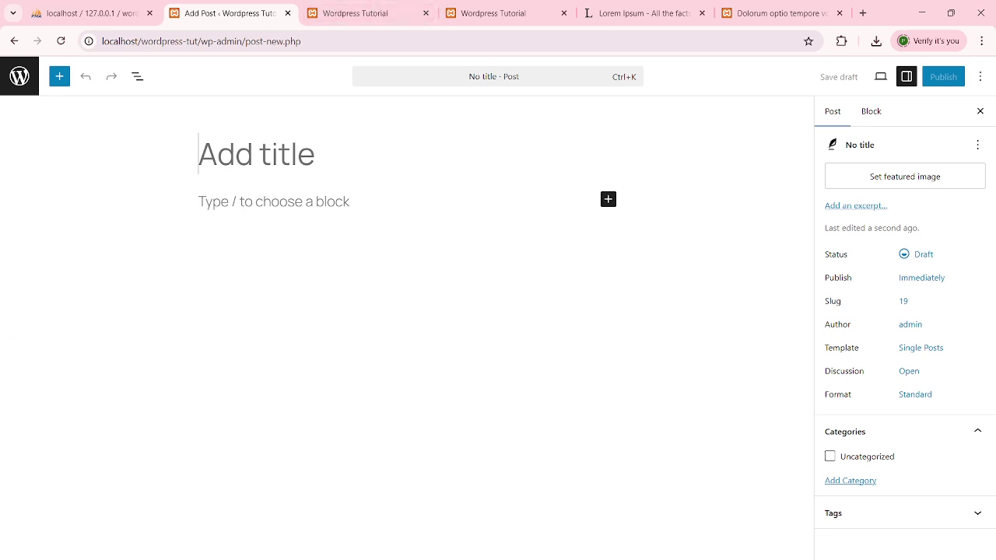
Look over the Flattern blog image folder and view the existing sample post on the live site.
{"action": "left_click", "coordinate": [513, 559]}
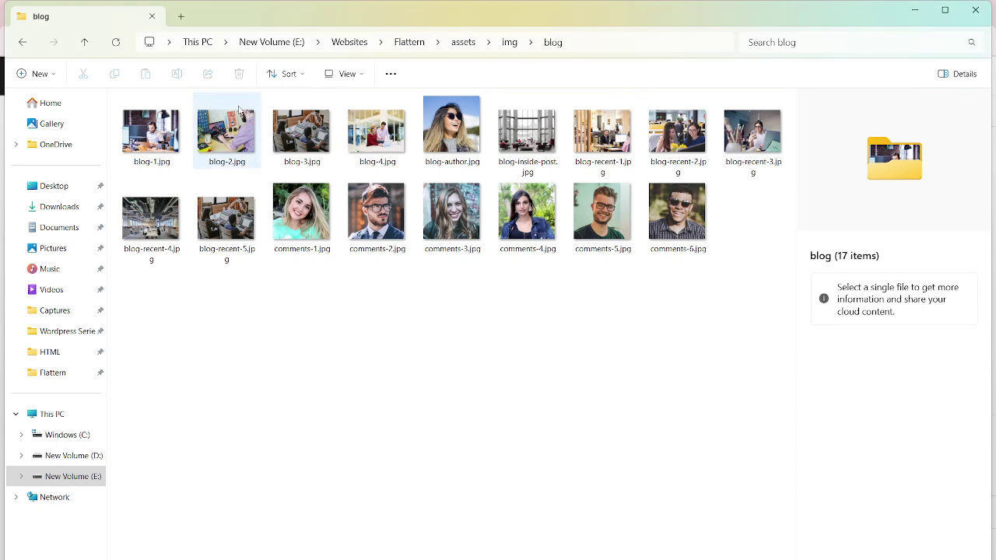
{"action": "left_click", "coordinate": [514, 559]}
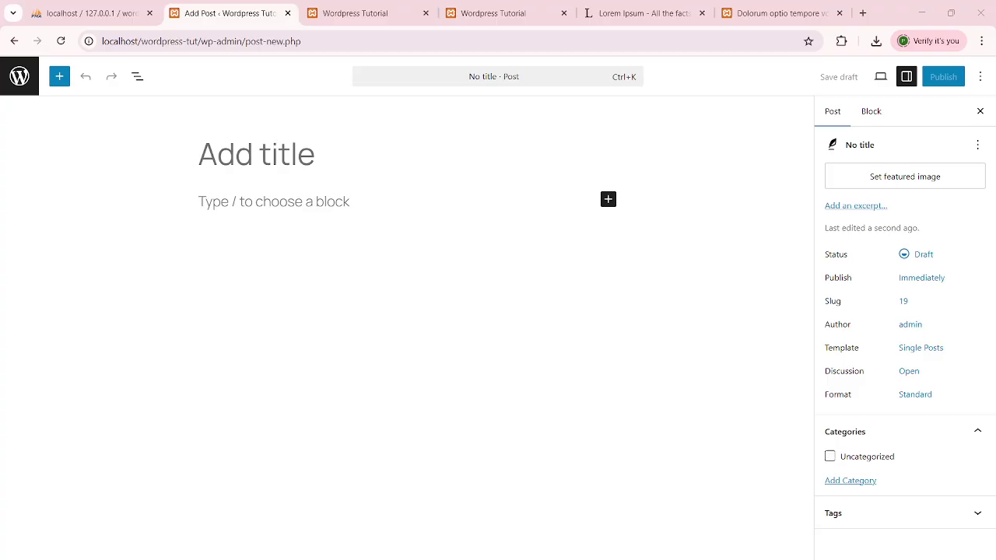
{"action": "left_click", "coordinate": [764, 9]}
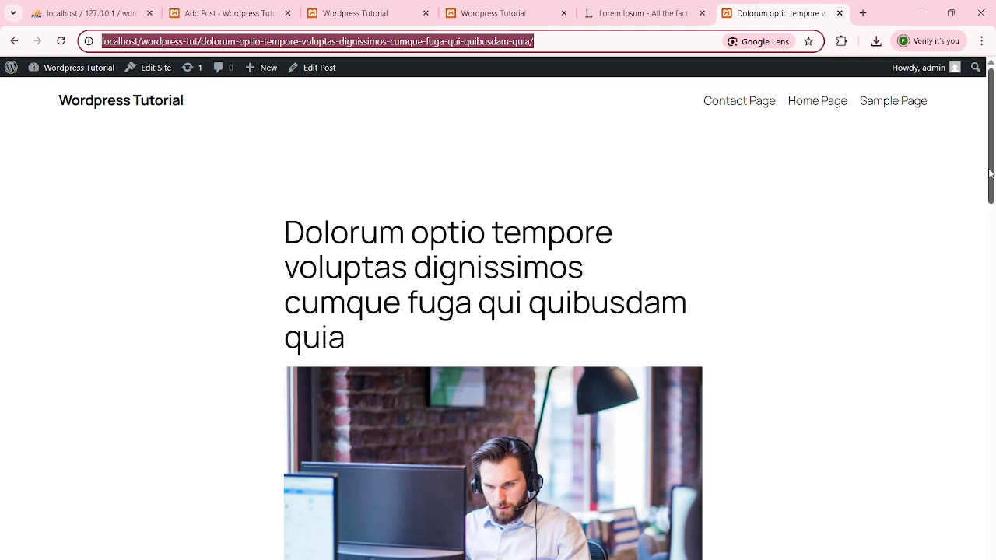
{"action": "mouse_move", "coordinate": [992, 156]}
{"action": "left_mouse_down"}
{"action": "mouse_move", "coordinate": [992, 336]}
{"action": "mouse_move", "coordinate": [981, 163]}
{"action": "left_mouse_up"}
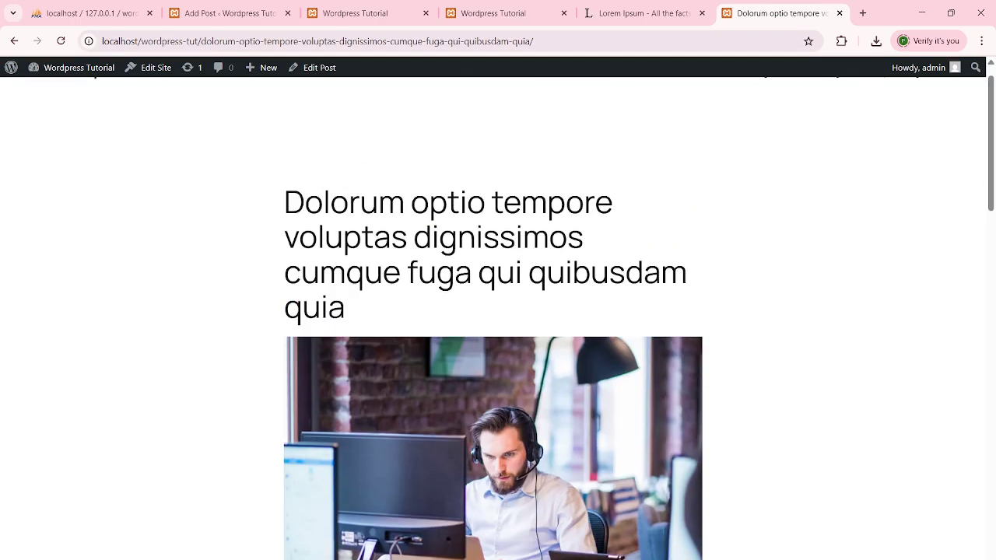
Open index.html from the Flattern website folder in File Explorer and examine the template's home page.
{"action": "left_click", "coordinate": [514, 559]}
{"action": "left_click", "coordinate": [414, 45]}
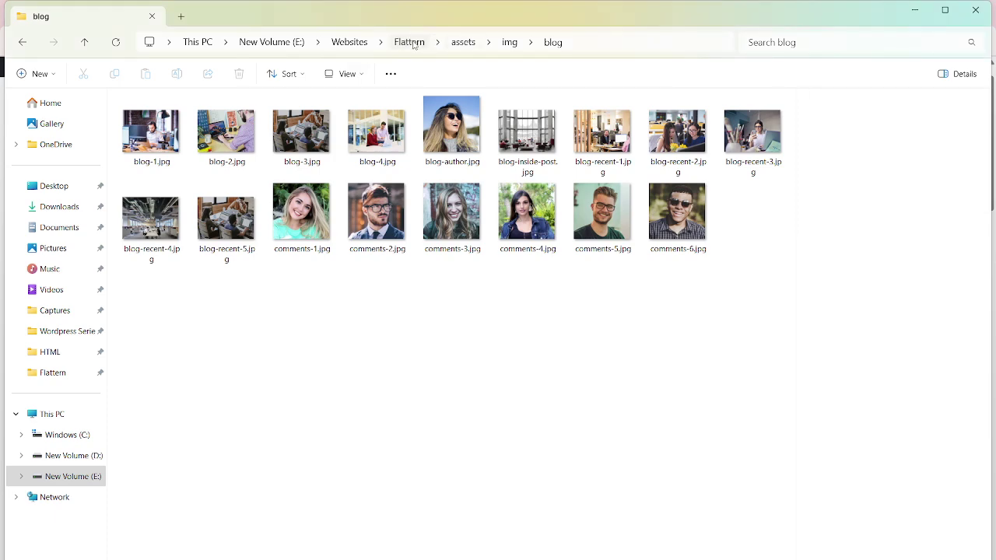
{"action": "double_click", "coordinate": [159, 235]}
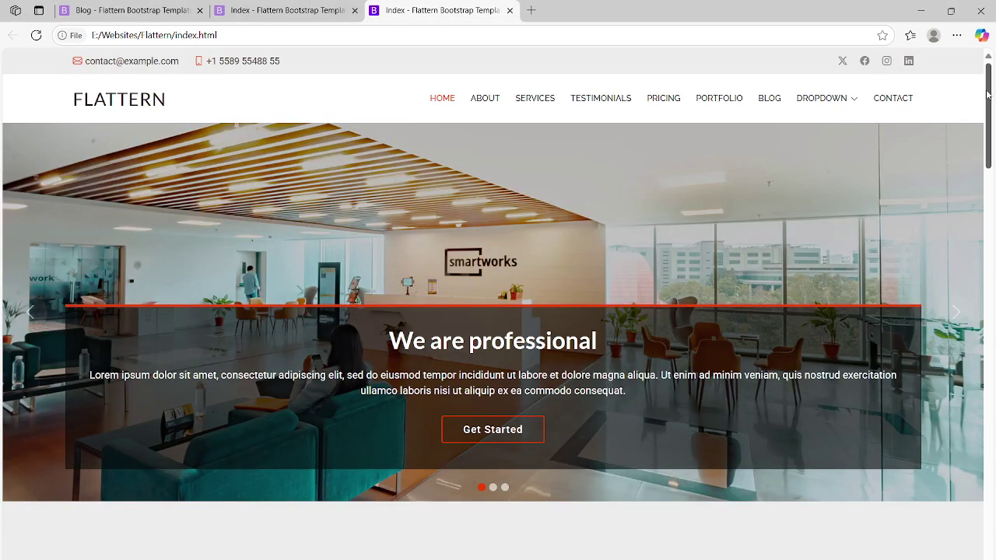
{"action": "left_click_drag", "start_coordinate": [988, 94], "coordinate": [994, 125]}
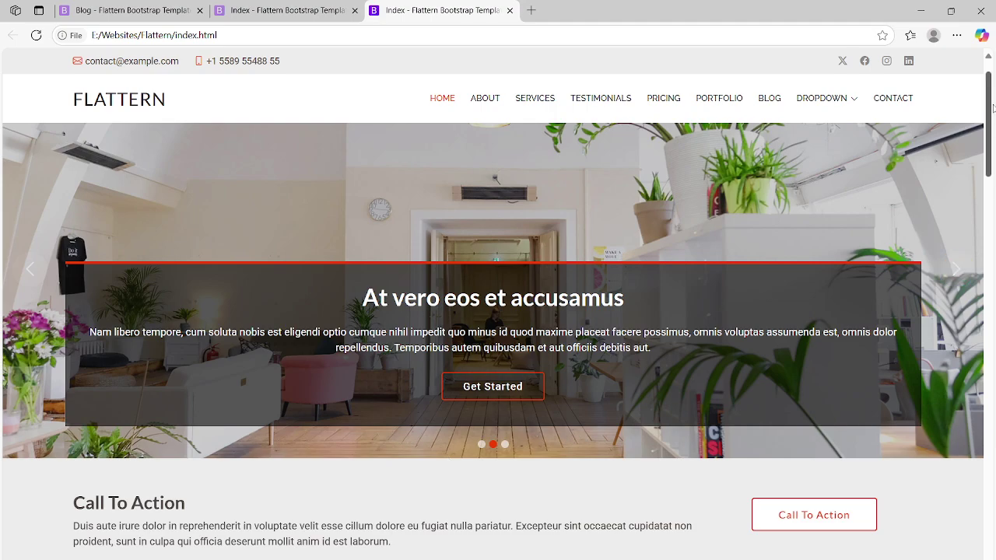
{"action": "mouse_move", "coordinate": [990, 113]}
{"action": "left_mouse_down"}
{"action": "mouse_move", "coordinate": [994, 533]}
{"action": "mouse_move", "coordinate": [993, 121]}
{"action": "left_mouse_up"}
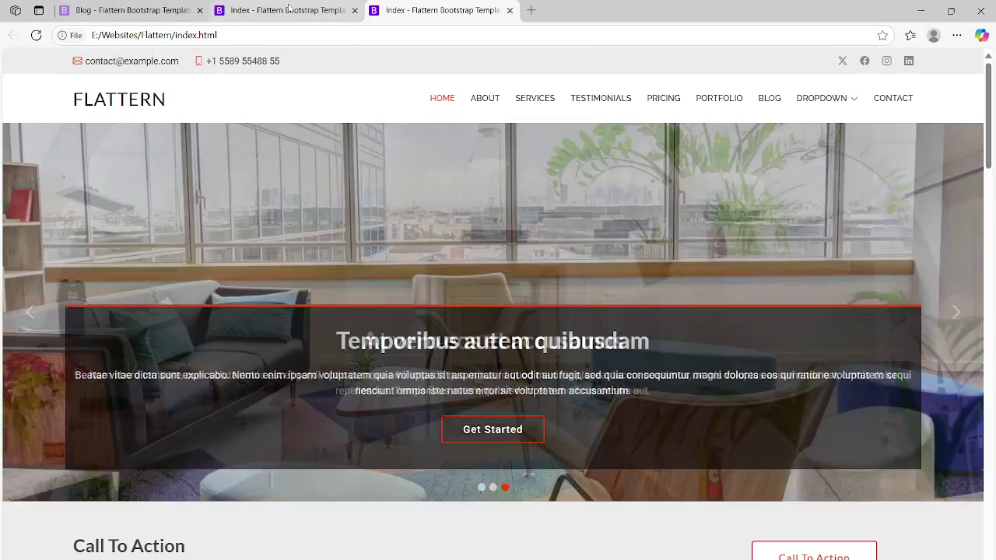
{"action": "left_click", "coordinate": [284, 10]}
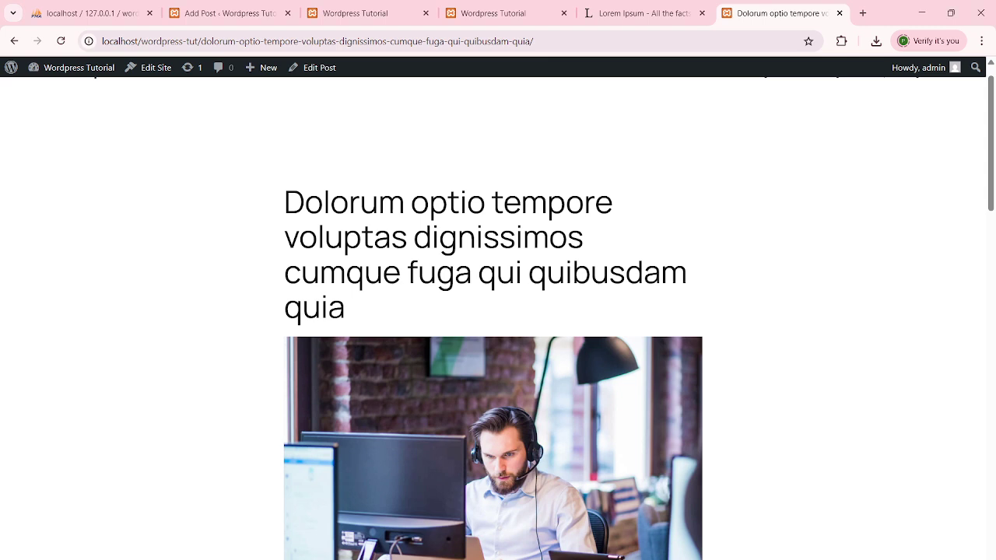
Check the sample post against the empty post editor, close the sample post, and return to the live front page.
{"action": "left_click", "coordinate": [245, 10]}
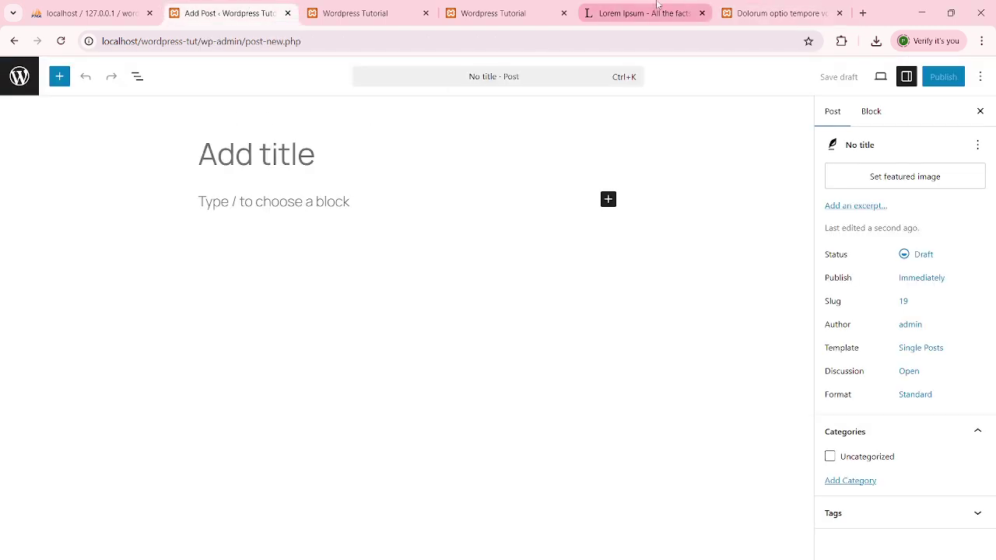
{"action": "left_click", "coordinate": [751, 13]}
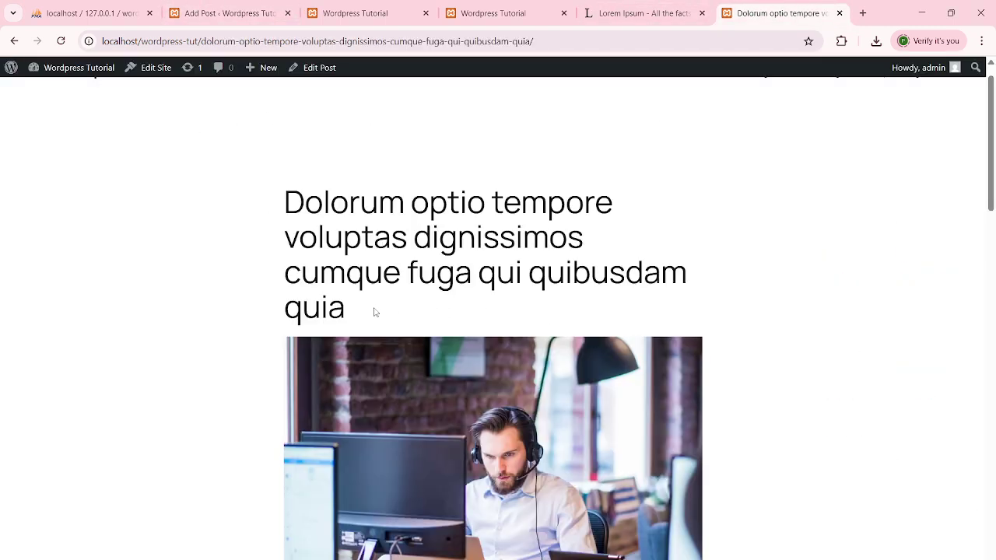
{"action": "left_click", "coordinate": [840, 13]}
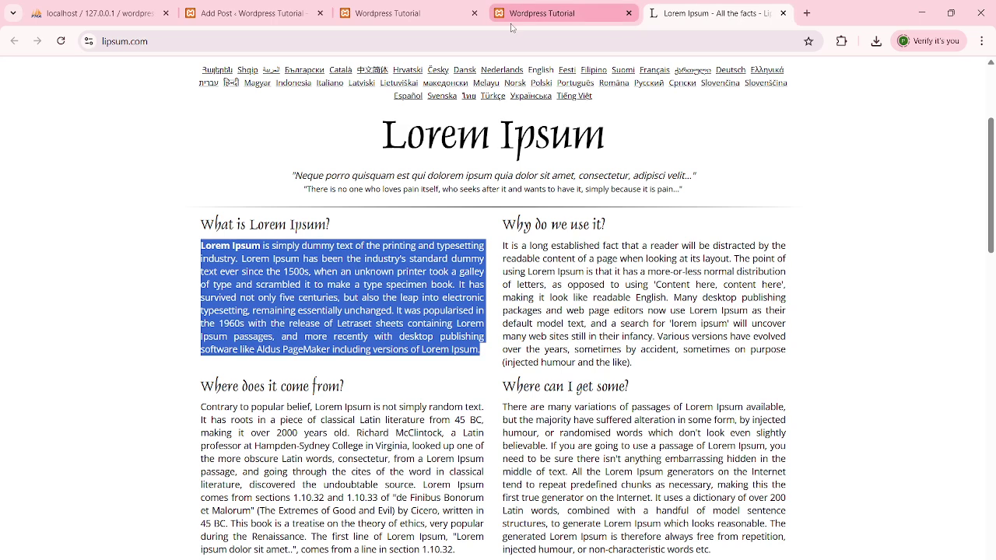
{"action": "left_click", "coordinate": [555, 17]}
{"action": "left_click", "coordinate": [381, 16]}
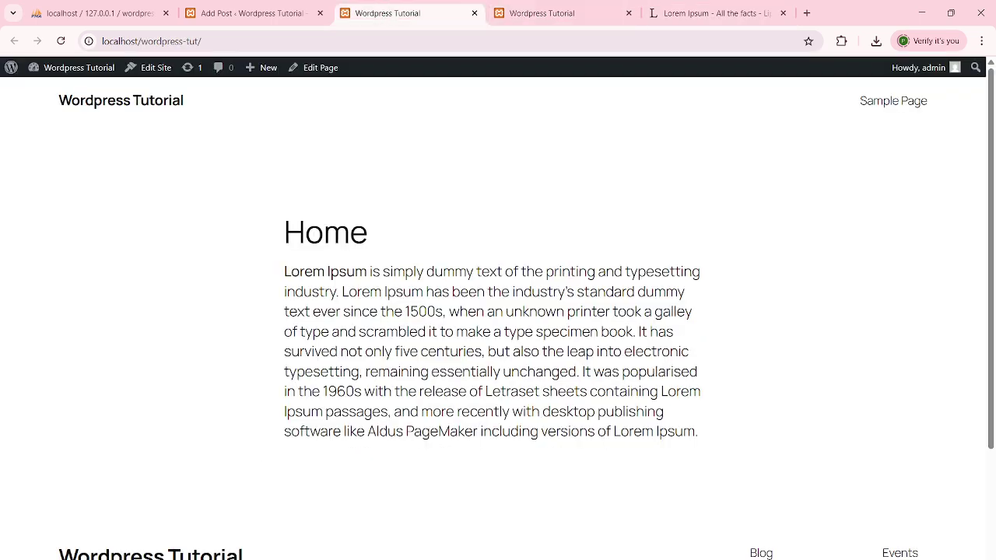
Open blog.html from the Flattern folder and copy the title of its first article.
{"action": "left_click", "coordinate": [515, 559]}
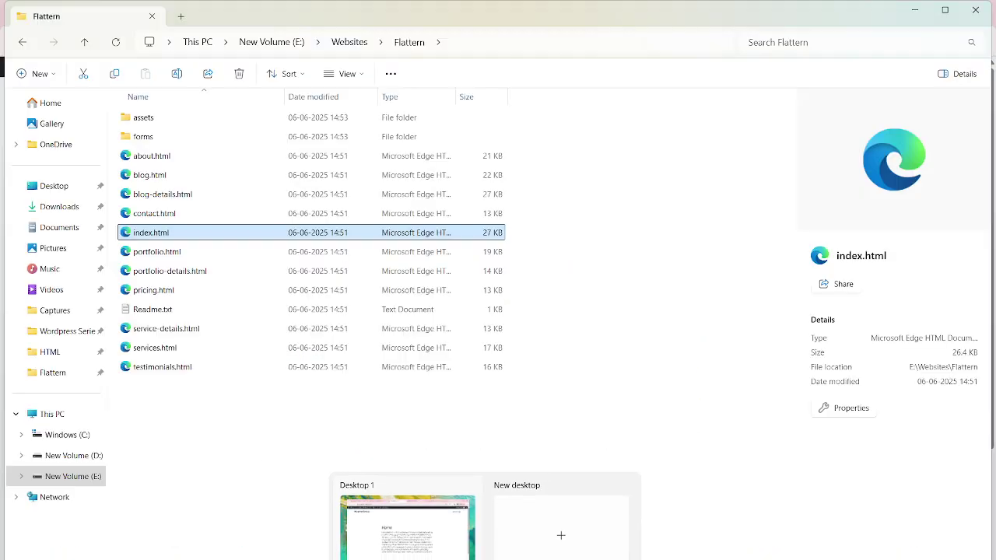
{"action": "left_click", "coordinate": [153, 183]}
{"action": "double_click", "coordinate": [152, 182]}
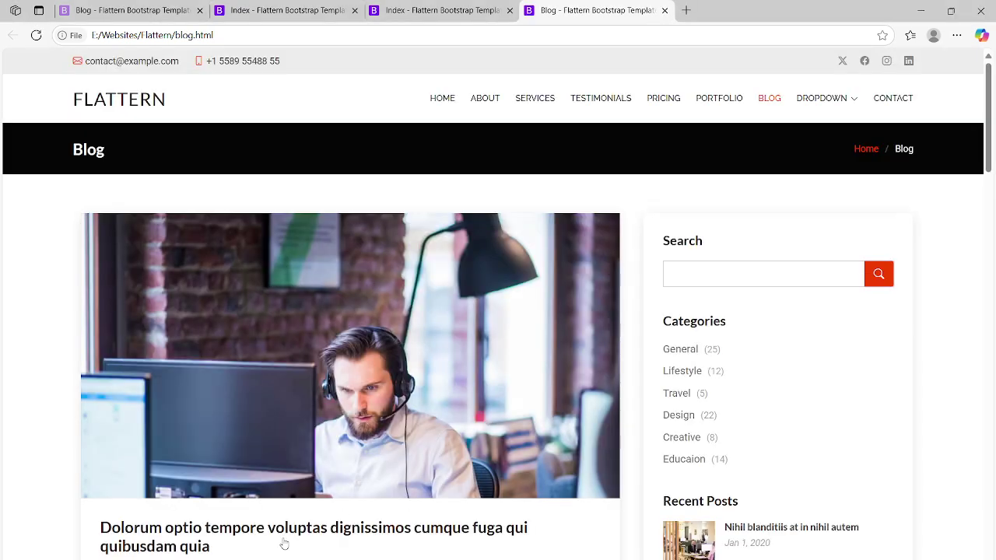
{"action": "left_click_drag", "start_coordinate": [235, 549], "coordinate": [101, 530]}
{"action": "key", "text": "ctrl+c"}
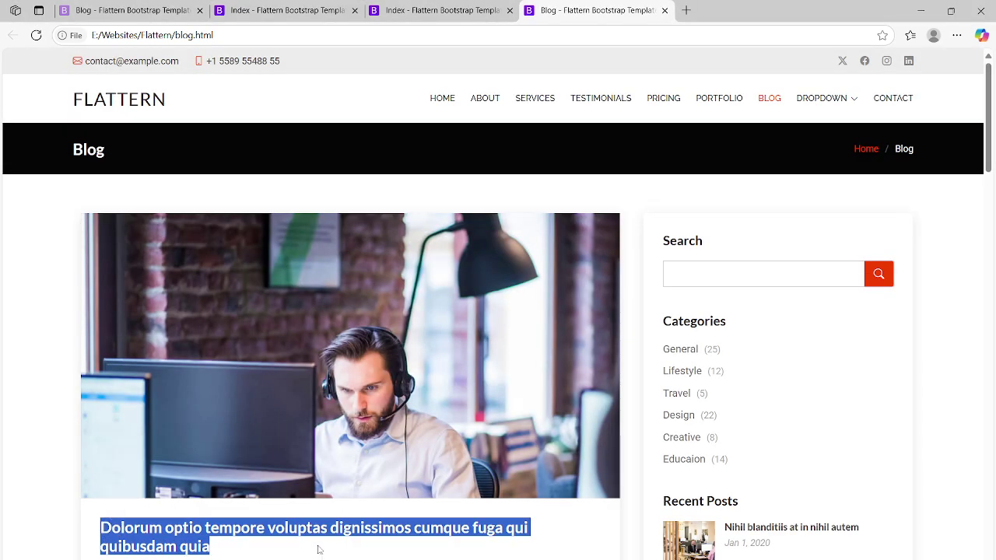
Title the new post "Dolorum optio tempore voluptas dignissimos cumque fuga qui quibusdam quia" and add a paragraph block beneath it.
{"action": "left_click", "coordinate": [627, 559]}
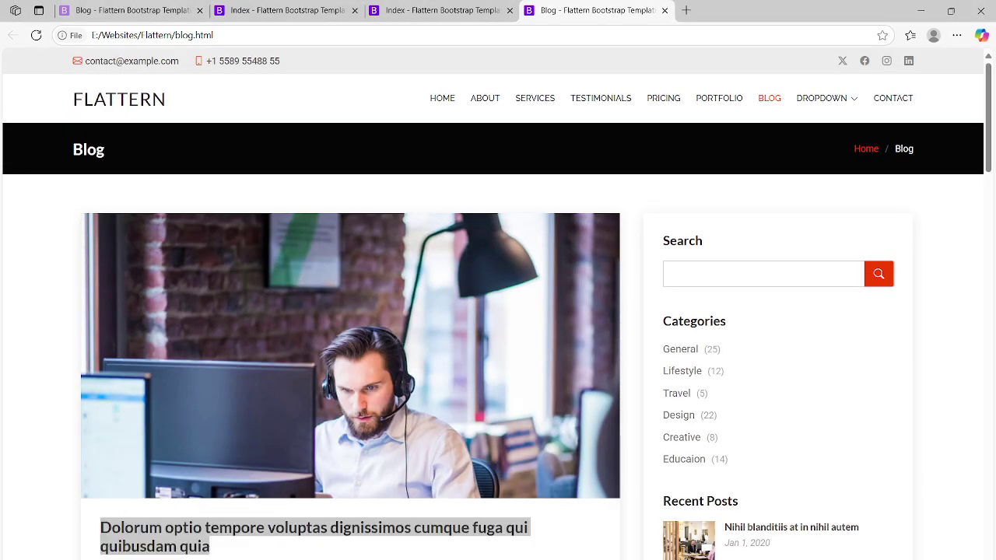
{"action": "left_click", "coordinate": [244, 16]}
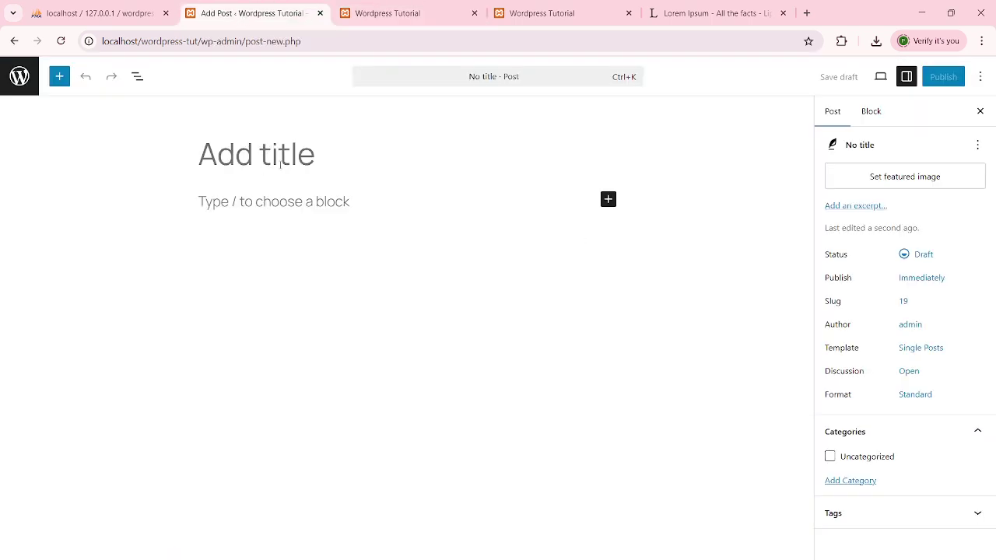
{"action": "left_click", "coordinate": [280, 163]}
{"action": "key", "text": "ctrl+v"}
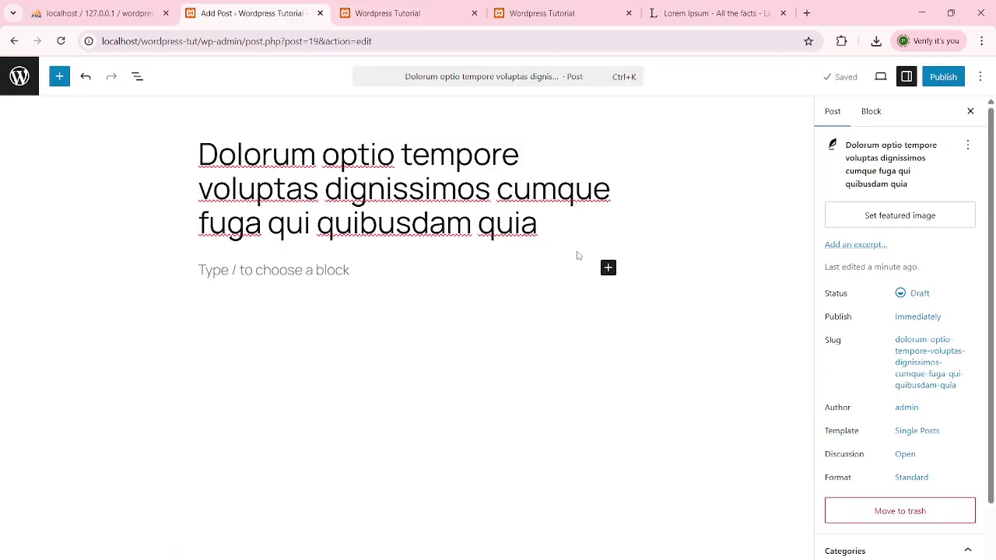
{"action": "left_click", "coordinate": [608, 269]}
{"action": "left_click", "coordinate": [646, 366]}
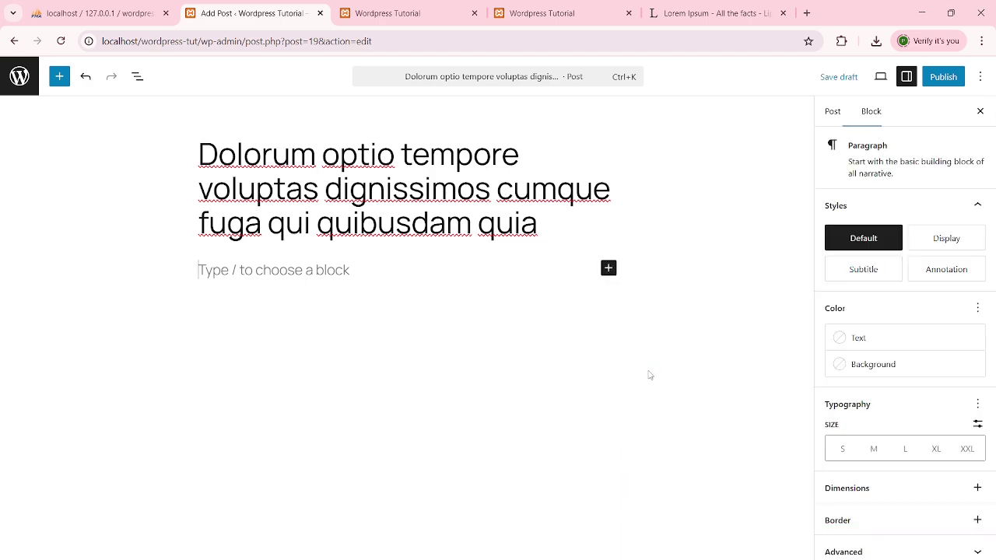
Copy the first article's summary paragraph, starting "Similique neque nam consequuntur", from the Flattern blog page.
{"action": "key", "text": "alt+Tab"}
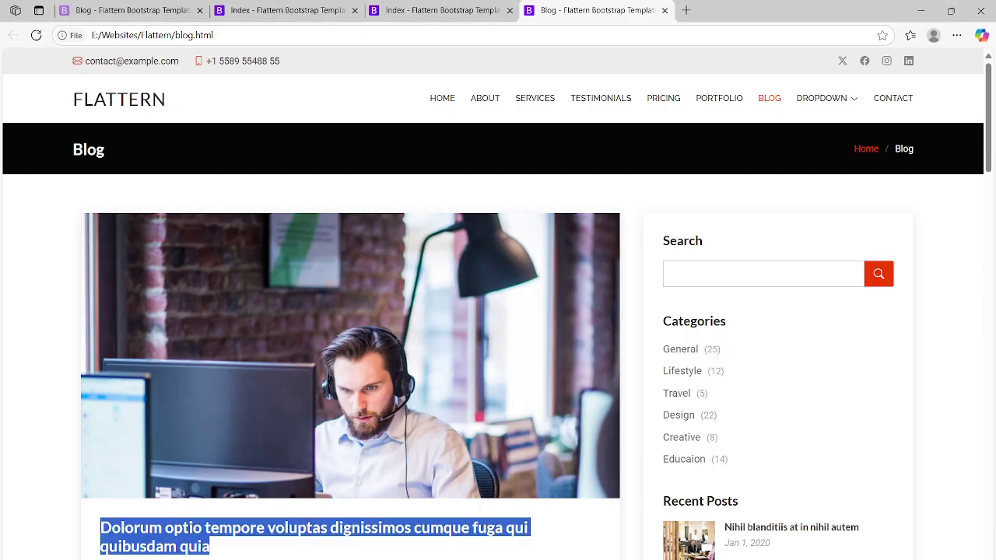
{"action": "left_click_drag", "start_coordinate": [990, 121], "coordinate": [994, 277]}
{"action": "left_click_drag", "start_coordinate": [238, 259], "coordinate": [100, 170]}
{"action": "key", "text": "ctrl+c"}
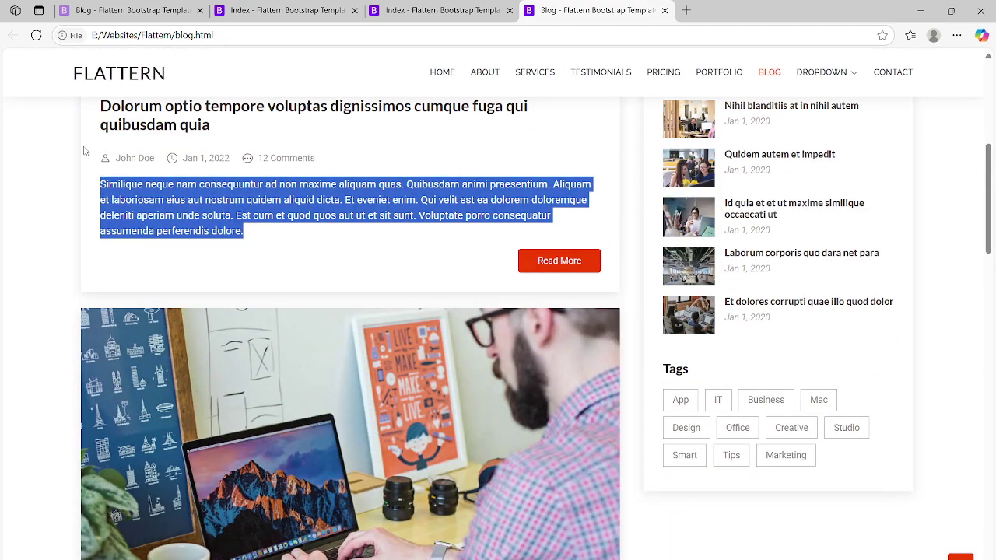
Paste the copied summary paragraph into the new post's body in WordPress and publish the post.
{"action": "key", "text": "alt+Tab"}
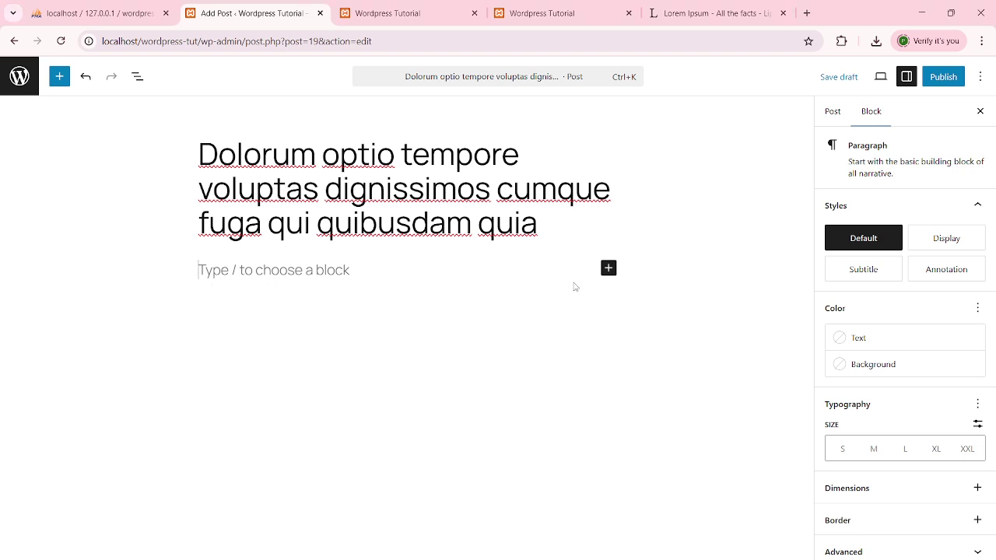
{"action": "left_click", "coordinate": [608, 268]}
{"action": "left_click", "coordinate": [354, 270]}
{"action": "key", "text": "ctrl+v"}
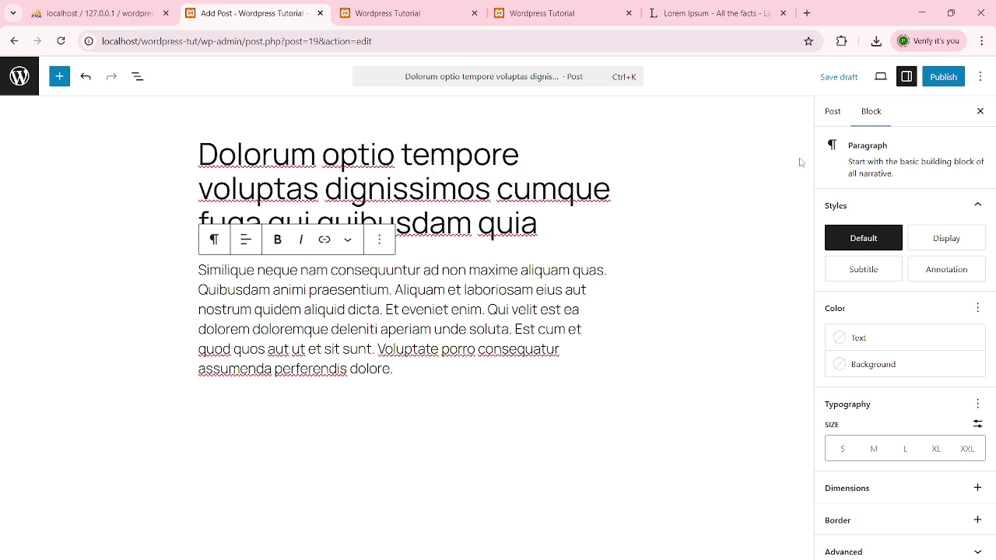
{"action": "left_click", "coordinate": [940, 80]}
{"action": "left_click", "coordinate": [948, 77]}
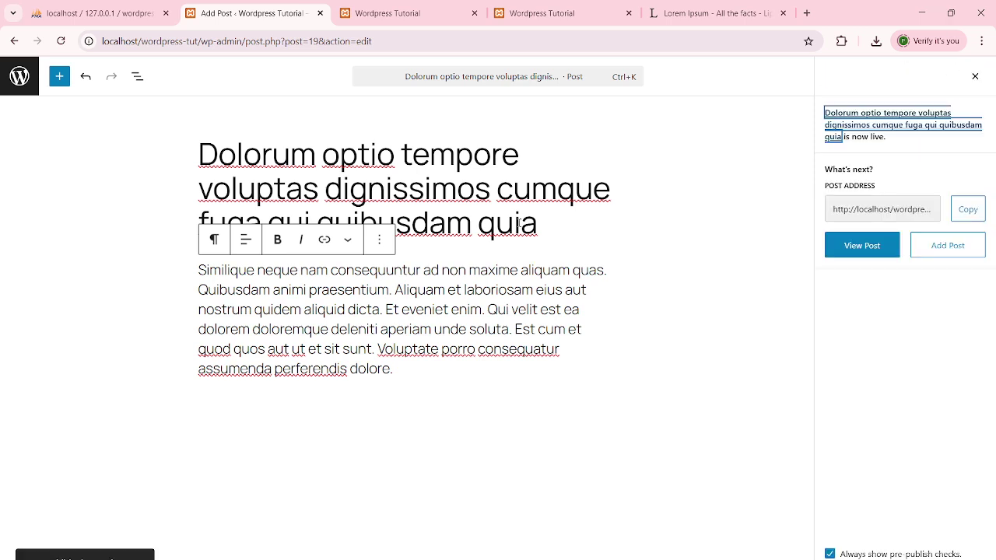
Return to the posts list and view the published "Dolorum optio tempore" post in a separate tab.
{"action": "left_click", "coordinate": [19, 76]}
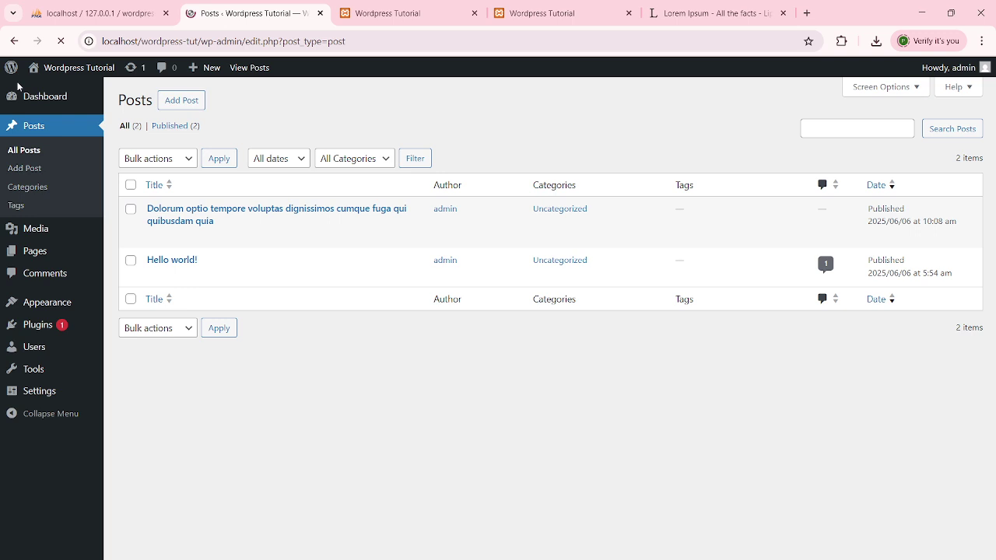
{"action": "mouse_move", "coordinate": [230, 221]}
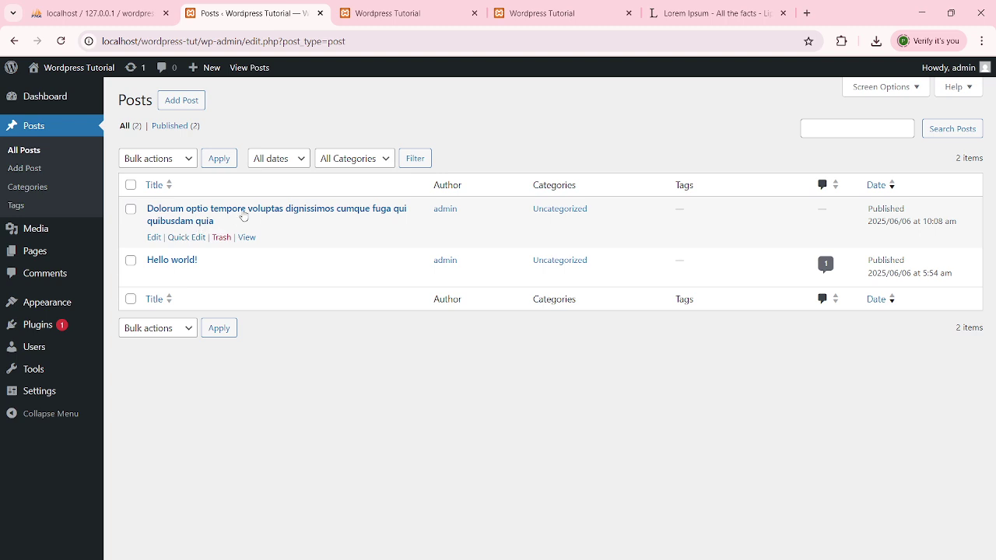
{"action": "left_click", "coordinate": [247, 237], "text": "ctrl"}
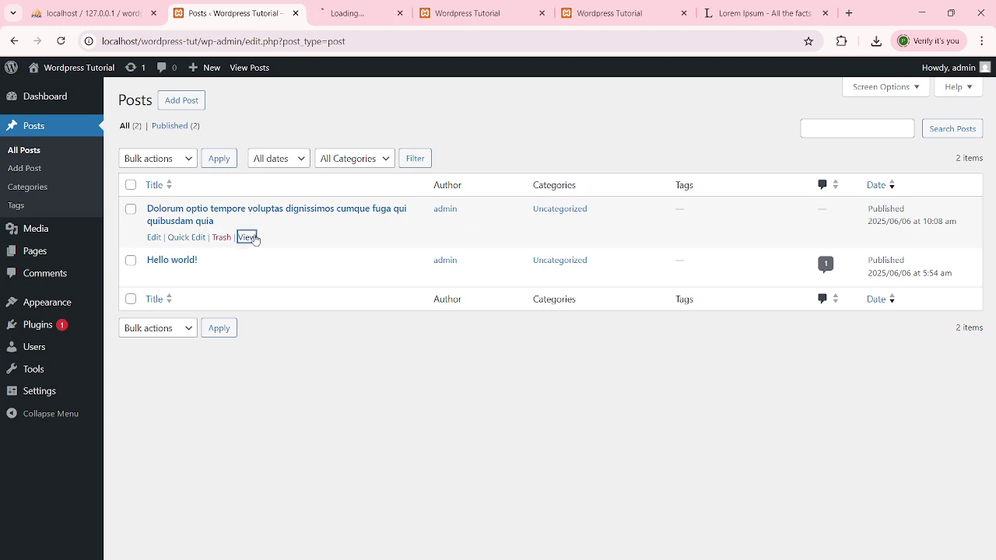
{"action": "left_click", "coordinate": [348, 13]}
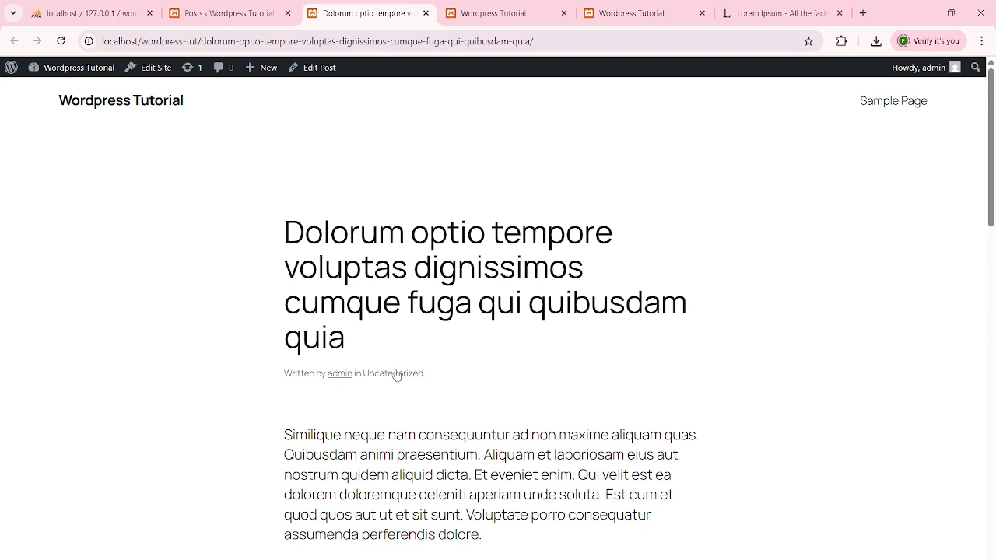
{"action": "mouse_move", "coordinate": [992, 178]}
{"action": "left_mouse_down"}
{"action": "mouse_move", "coordinate": [991, 504]}
{"action": "mouse_move", "coordinate": [993, 161]}
{"action": "left_mouse_up"}
Add a post category named "General" with no parent category.
{"action": "left_click", "coordinate": [231, 12]}
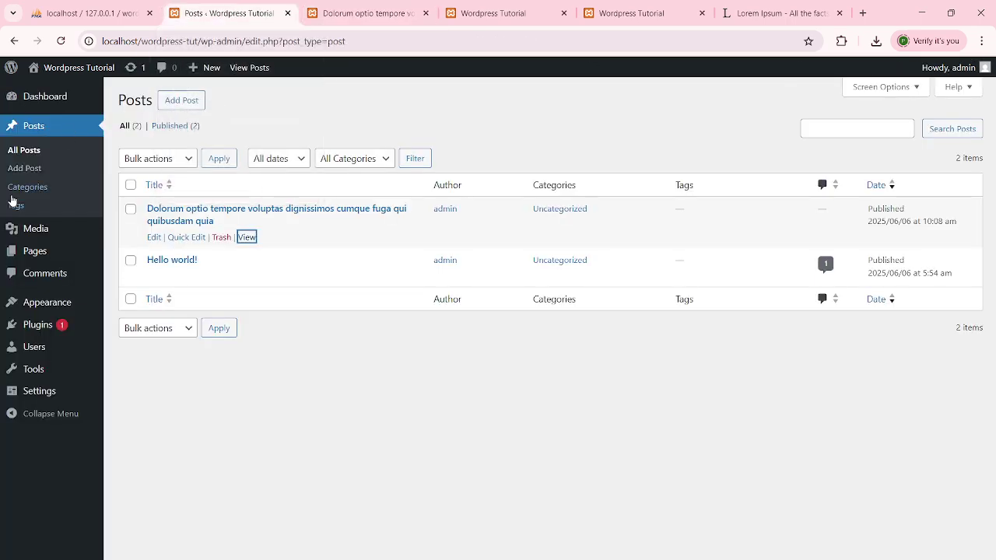
{"action": "left_click", "coordinate": [41, 191]}
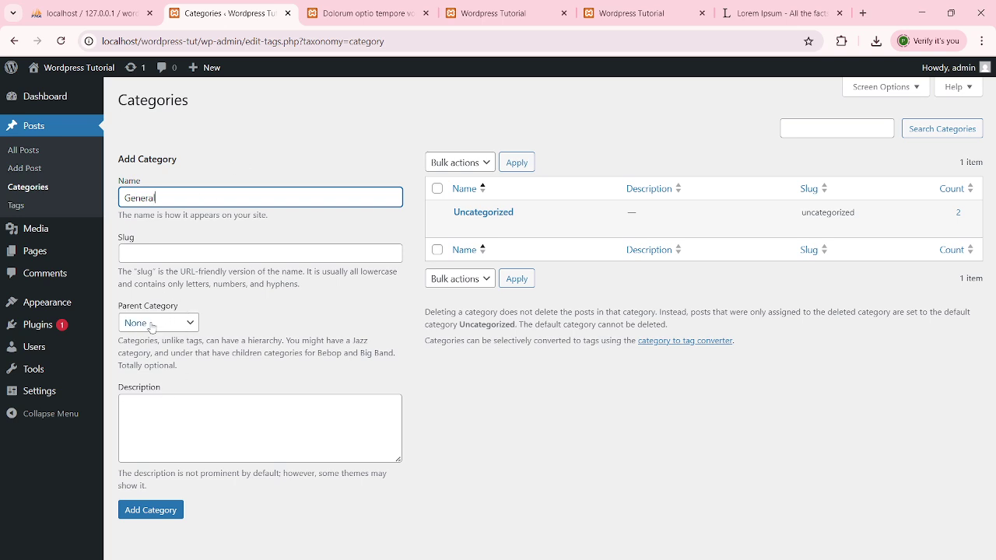
{"action": "left_click", "coordinate": [149, 509]}
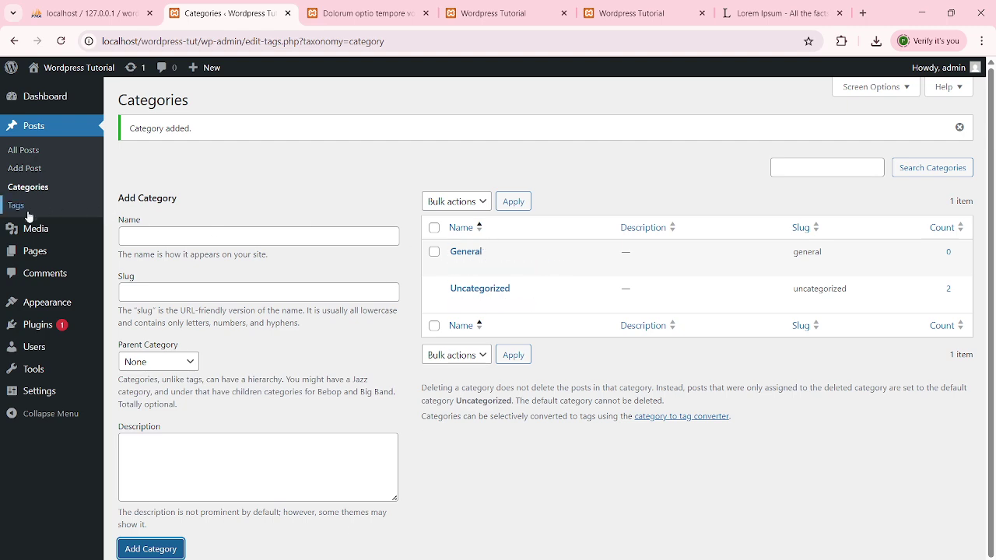
Edit the "Dolorum optio tempore" post and change its category from Uncategorized to General.
{"action": "left_click", "coordinate": [30, 152]}
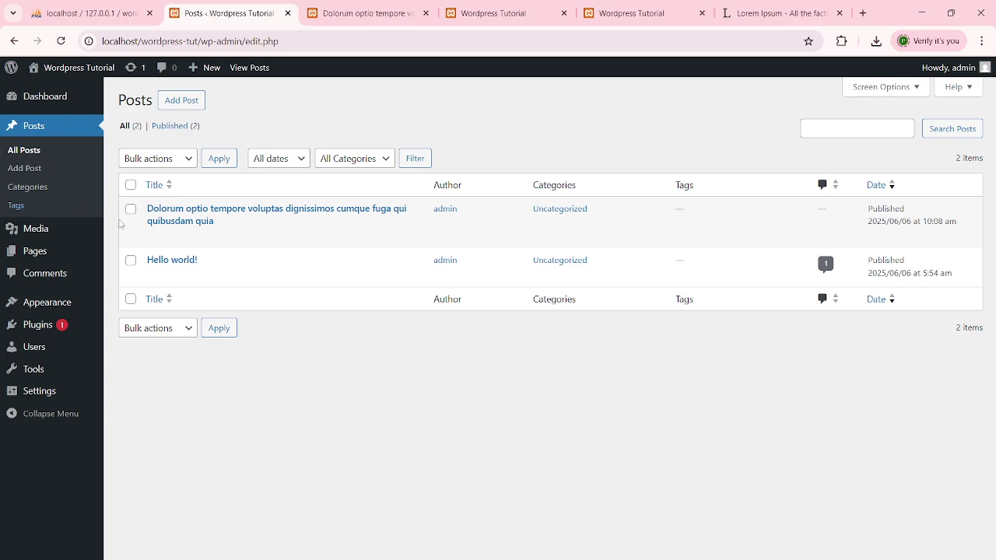
{"action": "left_click", "coordinate": [153, 238]}
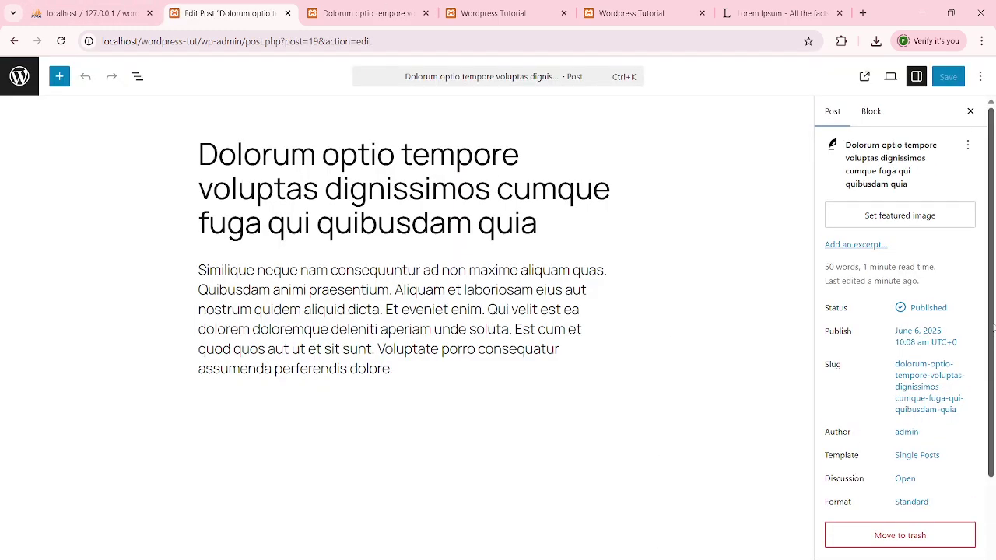
{"action": "scroll", "coordinate": [993, 328], "scroll_direction": "down", "scroll_amount": 3}
{"action": "scroll", "coordinate": [934, 350], "scroll_direction": "up", "scroll_amount": 3}
{"action": "scroll", "coordinate": [896, 428], "scroll_direction": "down", "scroll_amount": 3}
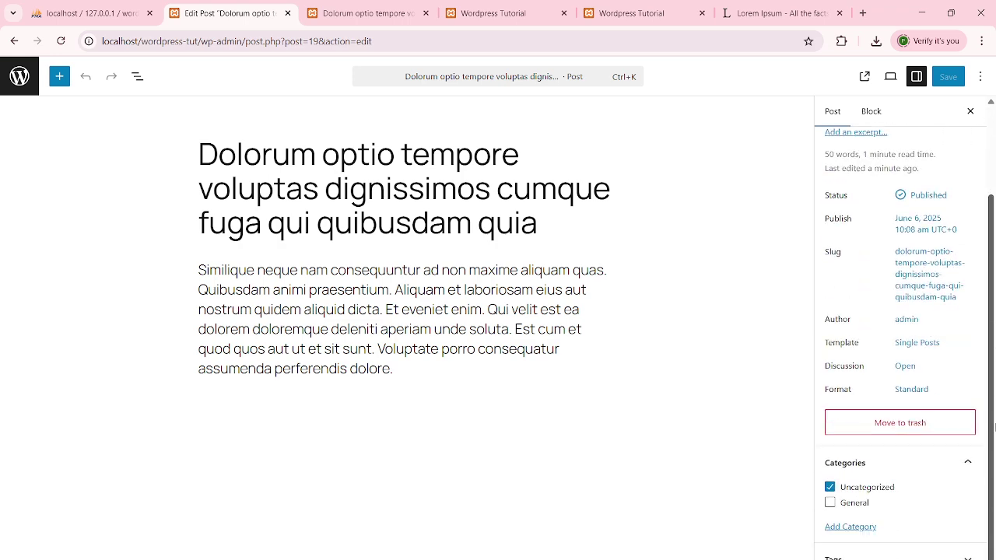
{"action": "left_click", "coordinate": [831, 487]}
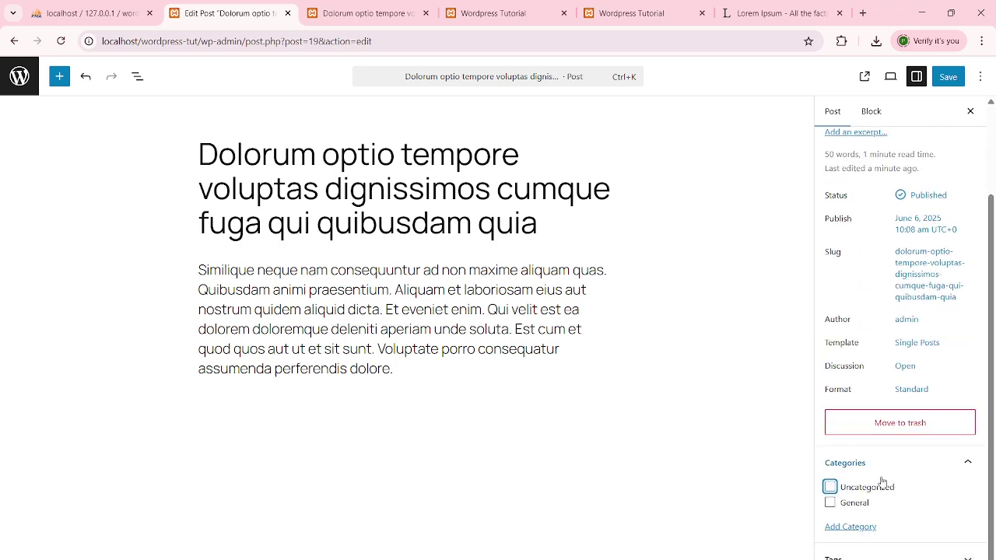
{"action": "left_click", "coordinate": [830, 503]}
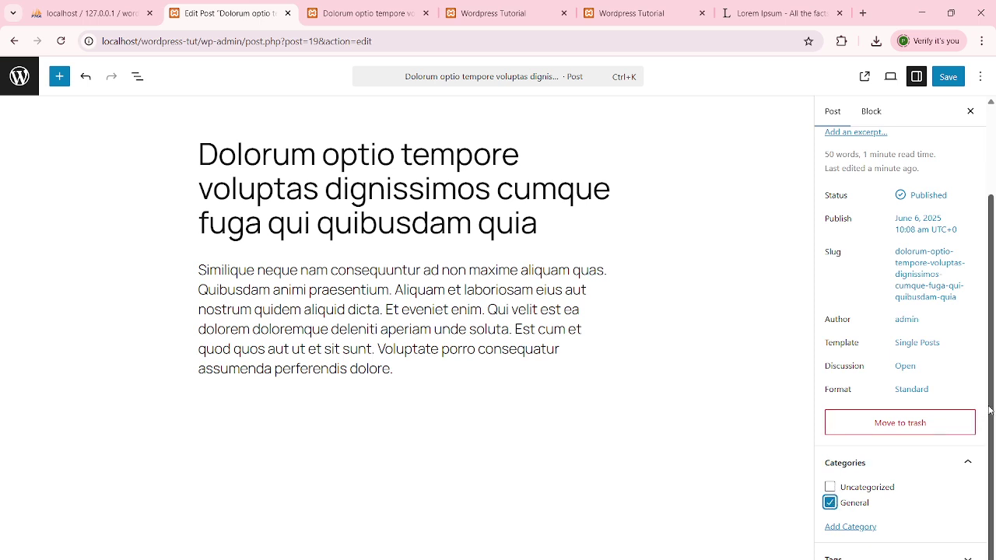
Upload blog-1.jpg from the Flattern assets/img/blog folder to the media library through the post's featured image dialog.
{"action": "scroll", "coordinate": [965, 350], "scroll_direction": "up", "scroll_amount": 2}
{"action": "left_click", "coordinate": [901, 195]}
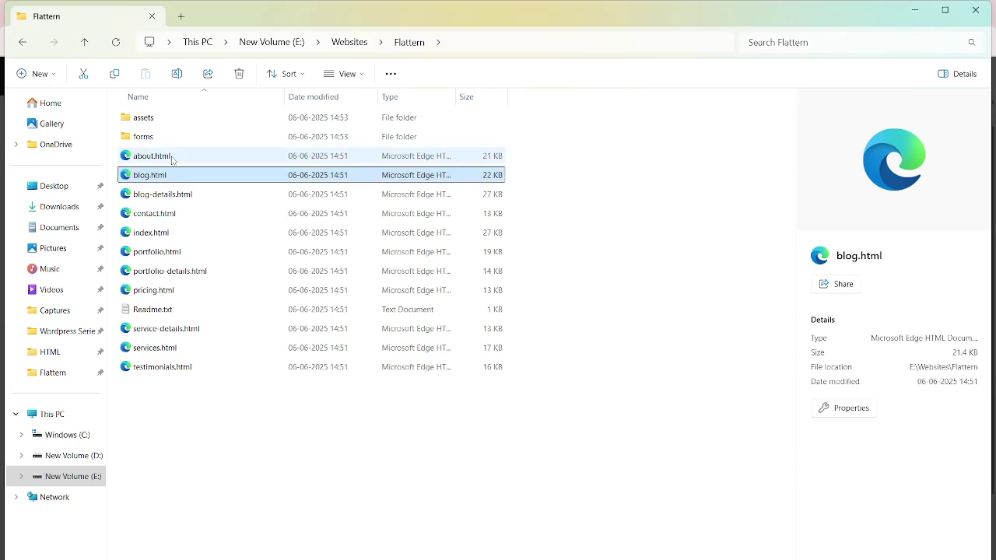
{"action": "double_click", "coordinate": [154, 126]}
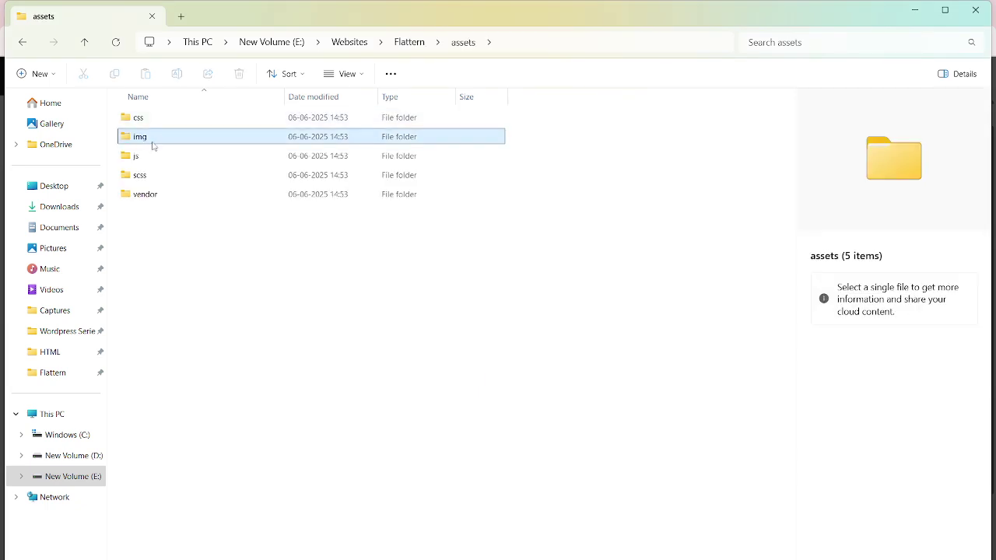
{"action": "double_click", "coordinate": [151, 143]}
{"action": "double_click", "coordinate": [153, 145]}
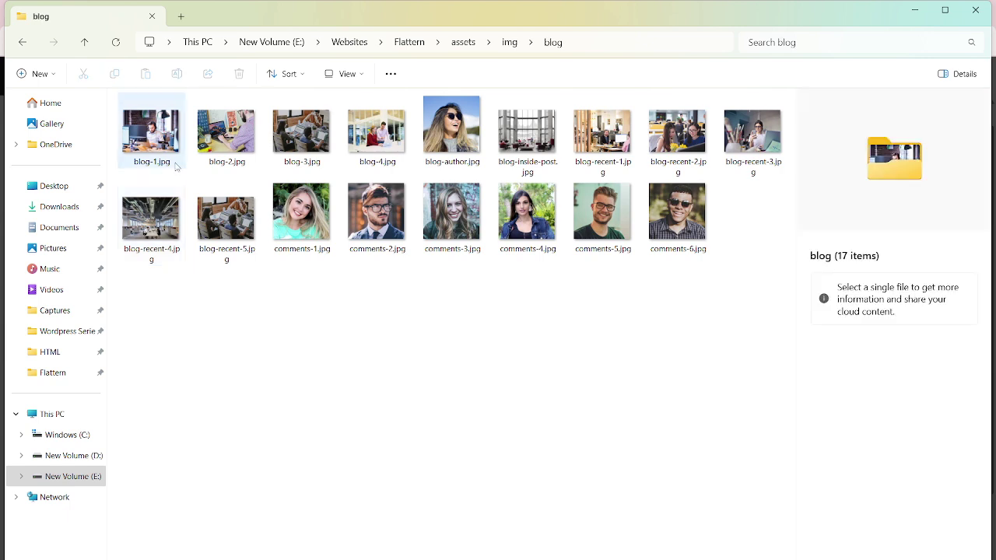
{"action": "left_click", "coordinate": [628, 537]}
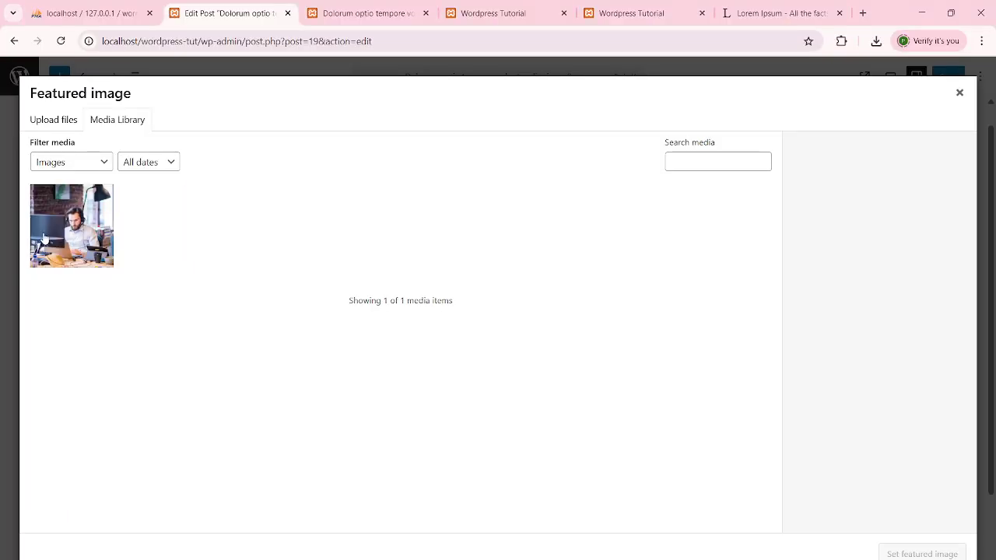
Set blog-1.jpg as the post's featured image, leaving its caption and description empty, and save the post.
{"action": "left_click", "coordinate": [44, 242]}
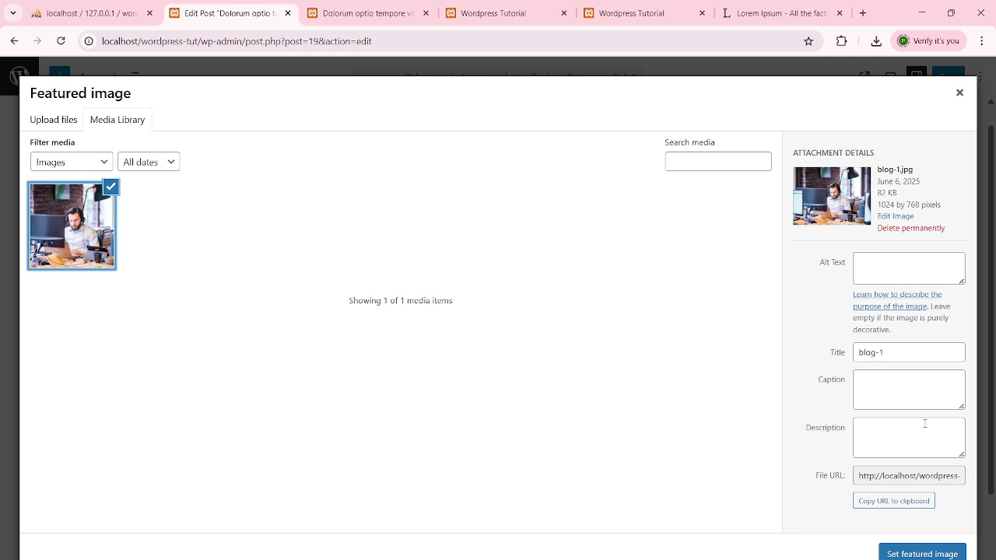
{"action": "left_click", "coordinate": [895, 394]}
{"action": "left_click", "coordinate": [895, 441]}
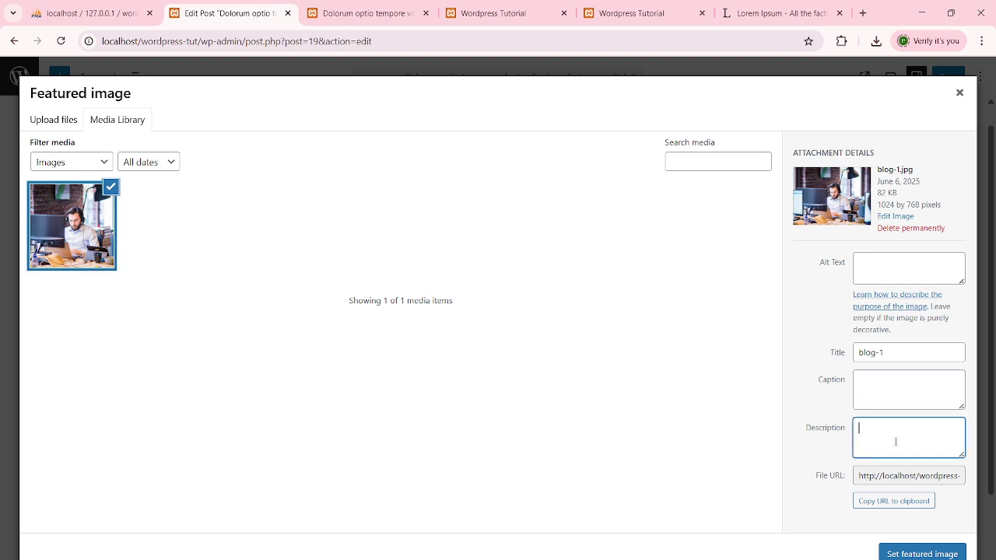
{"action": "left_click", "coordinate": [873, 376]}
{"action": "left_click", "coordinate": [883, 440]}
{"action": "left_click", "coordinate": [917, 552]}
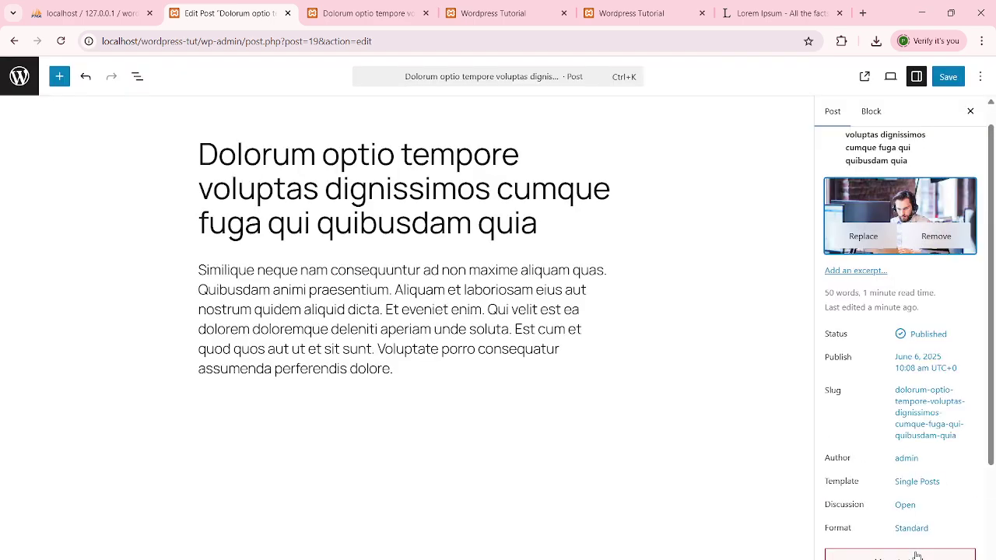
{"action": "left_click", "coordinate": [944, 78]}
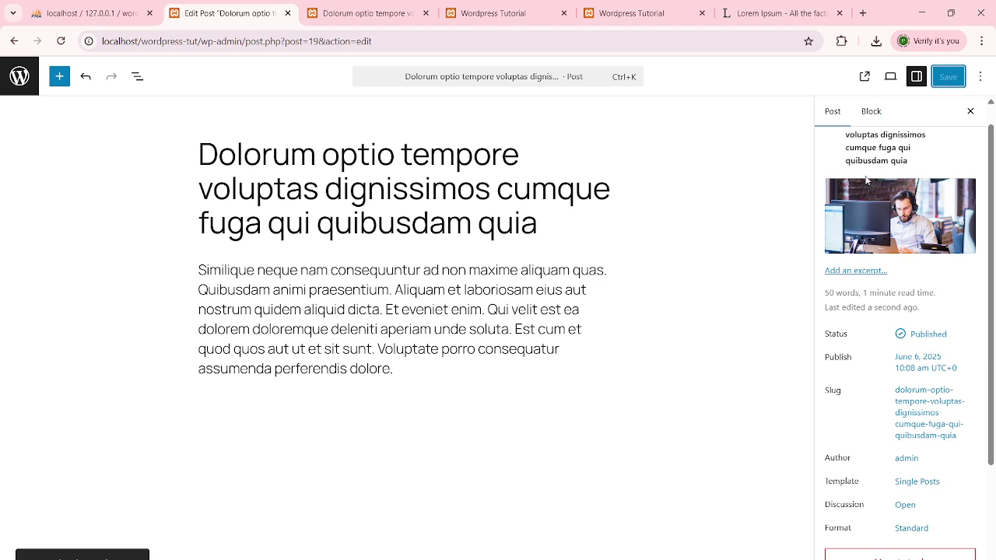
Reload the live "Dolorum optio tempore" post and check its featured image and content.
{"action": "left_click", "coordinate": [509, 22]}
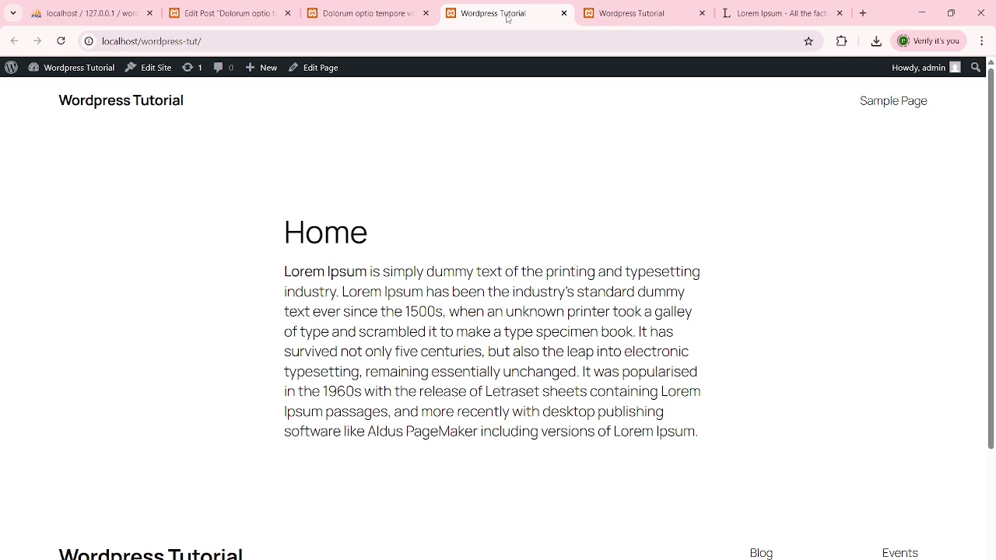
{"action": "left_click", "coordinate": [362, 6]}
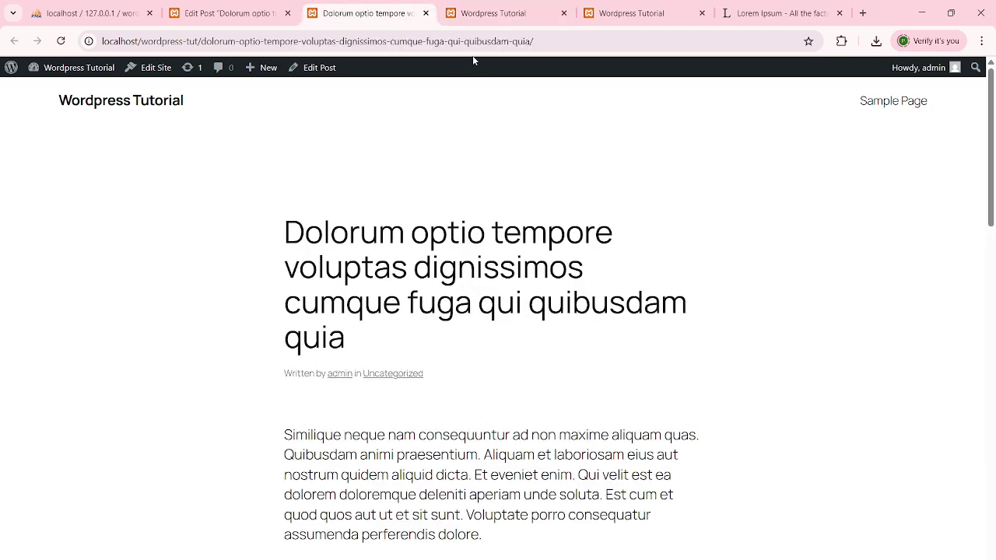
{"action": "left_click", "coordinate": [567, 43]}
{"action": "key", "text": "Return"}
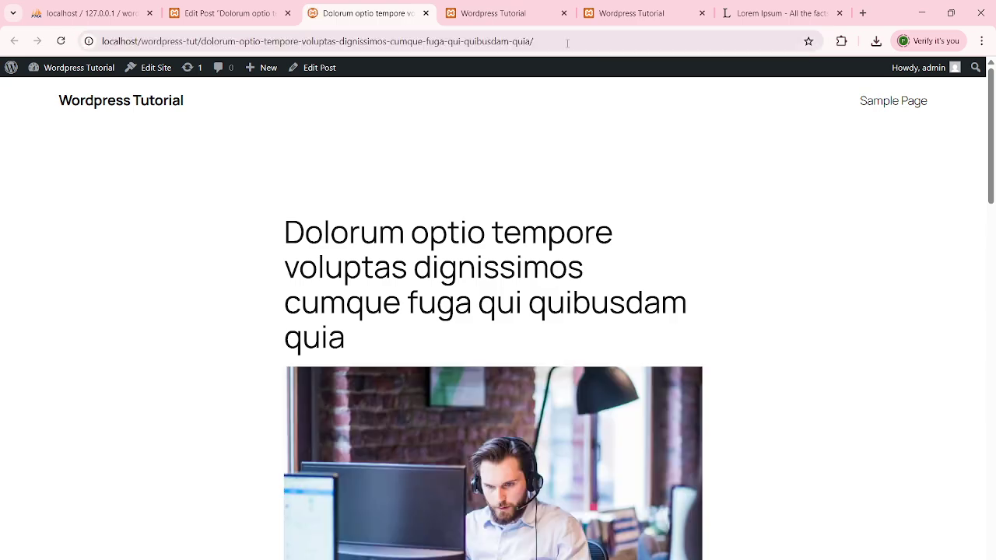
{"action": "scroll", "coordinate": [993, 232], "scroll_direction": "down", "scroll_amount": 1}
{"action": "left_click_drag", "start_coordinate": [992, 232], "coordinate": [991, 164]}
Leave the post editor, open the Permalink settings, and examine the available permalink structures.
{"action": "left_click", "coordinate": [242, 17]}
{"action": "left_click", "coordinate": [19, 76]}
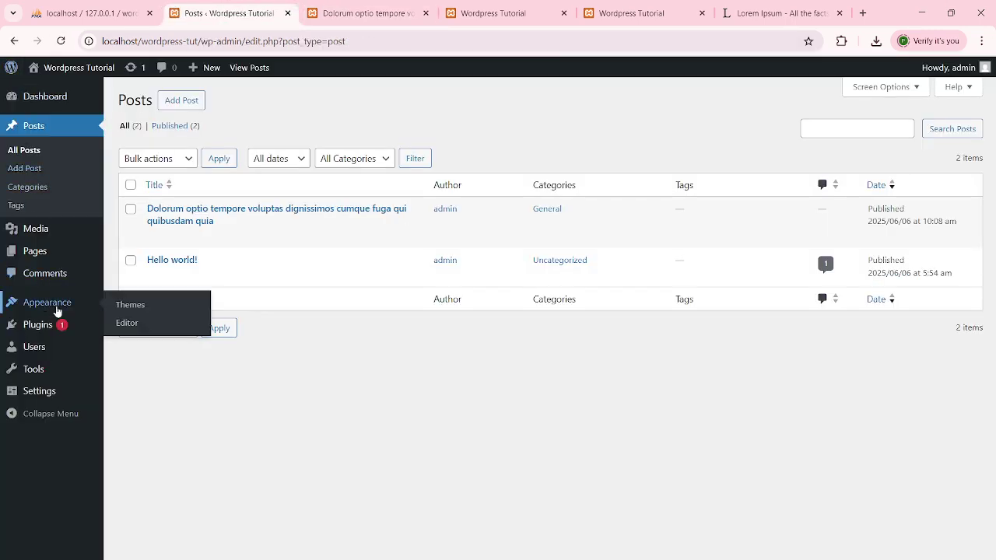
{"action": "mouse_move", "coordinate": [40, 398]}
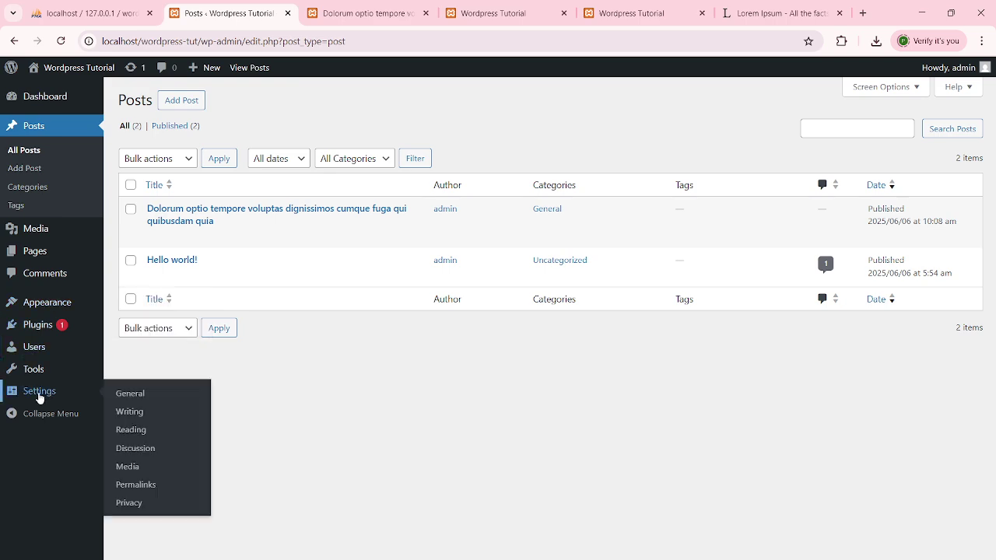
{"action": "left_click", "coordinate": [139, 485]}
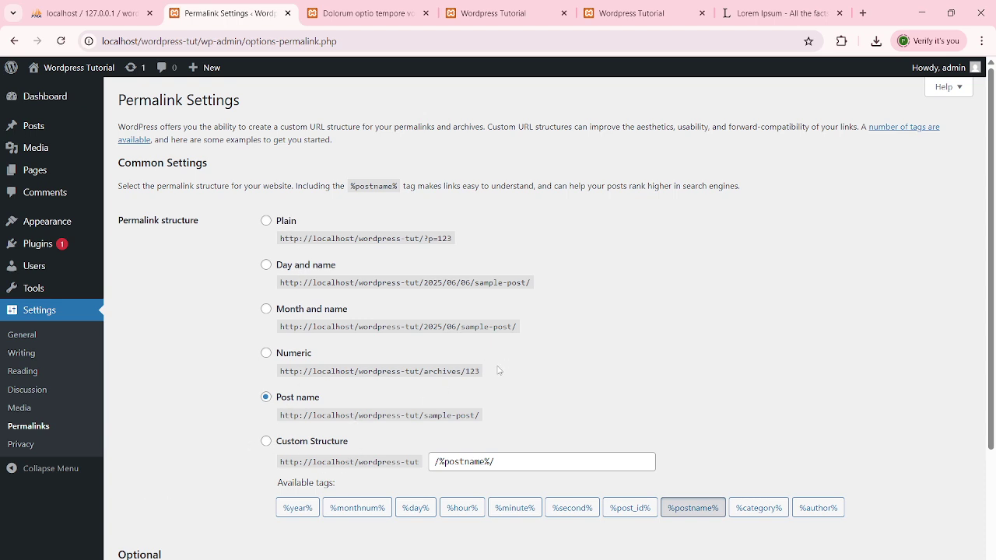
{"action": "left_click_drag", "start_coordinate": [495, 371], "coordinate": [273, 380]}
{"action": "left_click", "coordinate": [570, 404]}
{"action": "left_click_drag", "start_coordinate": [218, 221], "coordinate": [118, 225]}
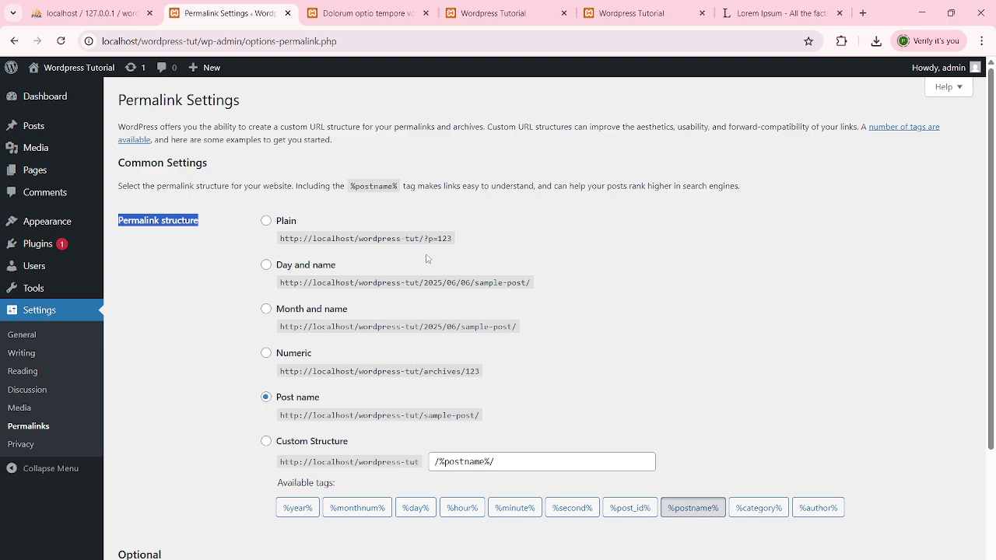
Set the permalink structure to "Day and name" and save the changes.
{"action": "left_click", "coordinate": [266, 265]}
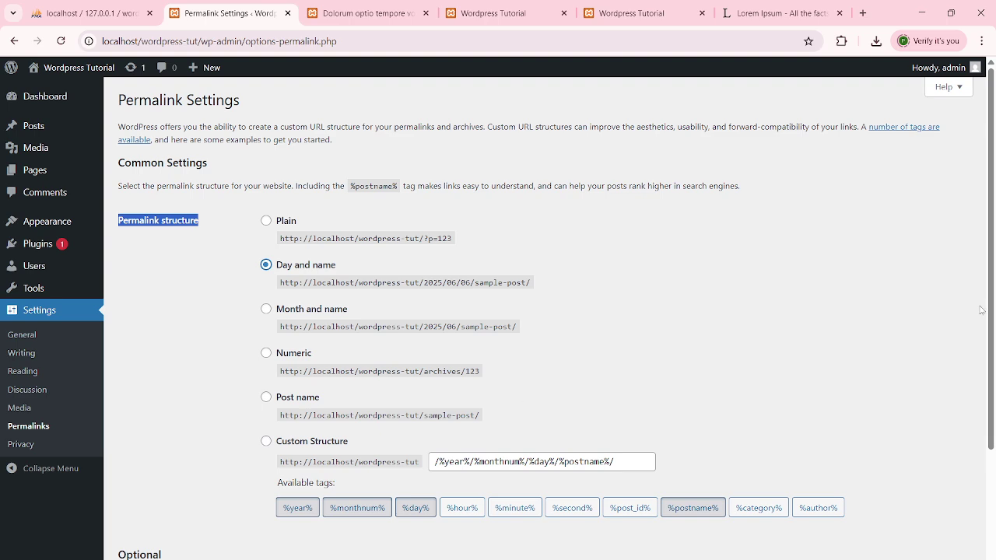
{"action": "scroll", "coordinate": [990, 370], "scroll_direction": "down", "scroll_amount": 1}
{"action": "scroll", "coordinate": [991, 370], "scroll_direction": "down", "scroll_amount": 2}
{"action": "left_click", "coordinate": [140, 545]}
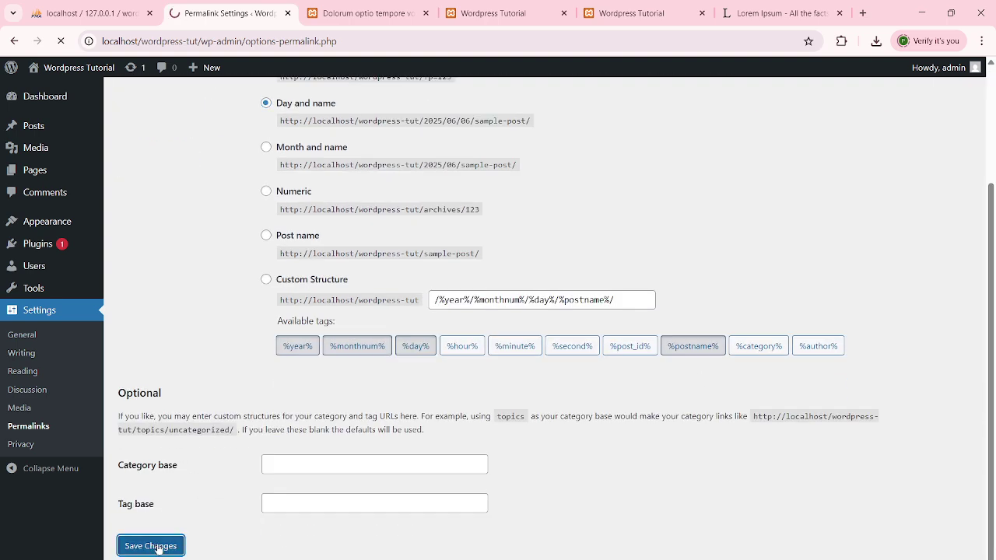
Open the posts list in a new tab and view the "Dolorum optio tempore" post to check its URL.
{"action": "middle_click", "coordinate": [34, 125]}
{"action": "left_click", "coordinate": [311, 14]}
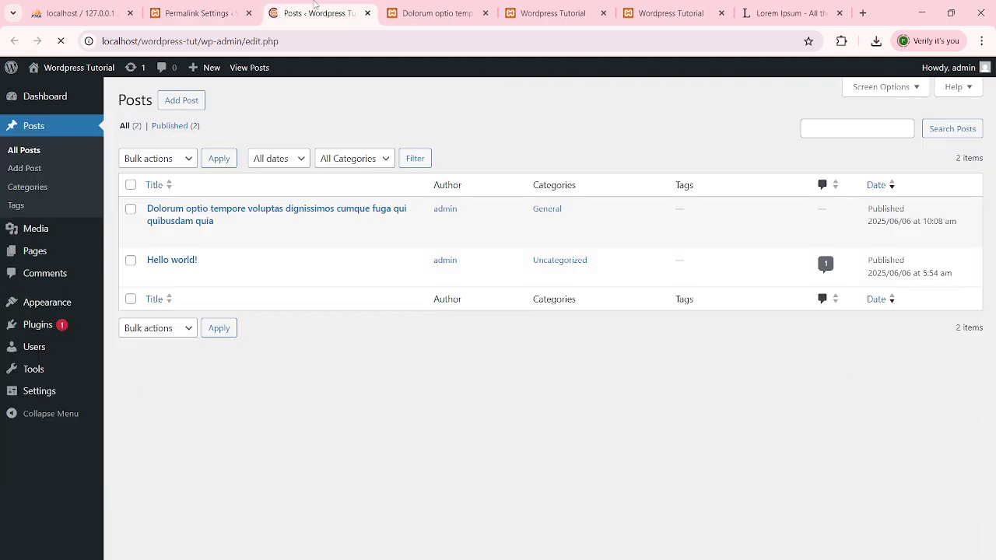
{"action": "middle_click", "coordinate": [247, 238]}
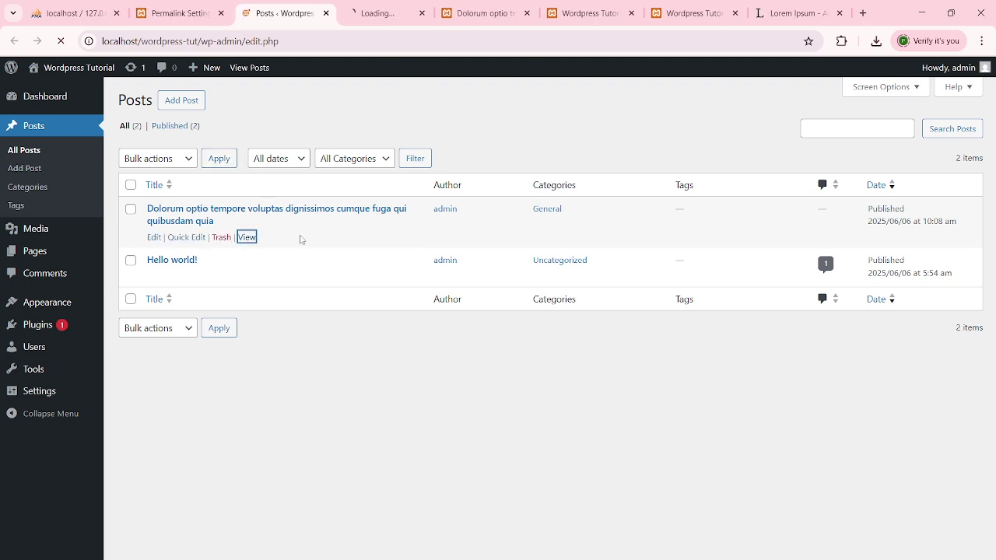
{"action": "left_click", "coordinate": [397, 9]}
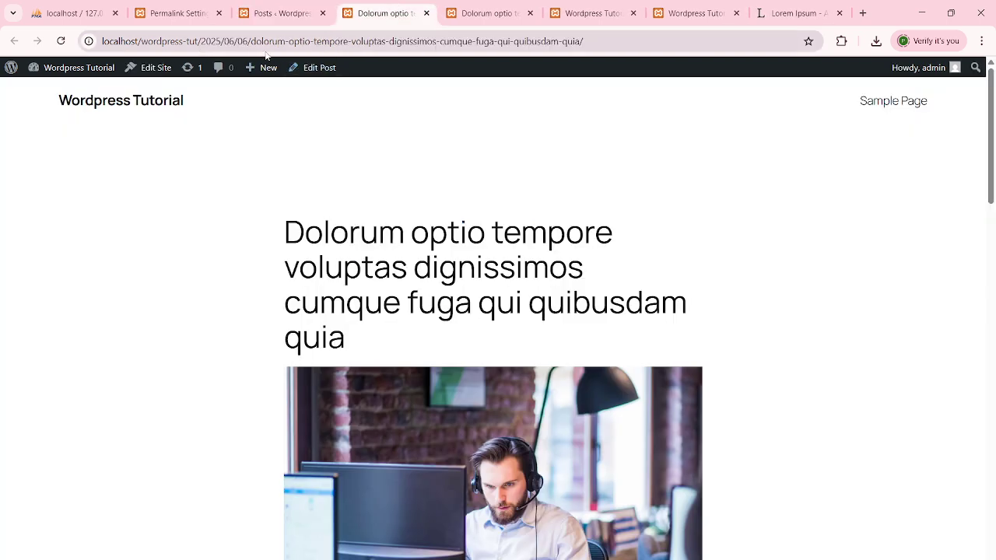
Close the viewed post, return to the Permalink settings, set the permalink structure to "Post name" and save the changes.
{"action": "left_click", "coordinate": [426, 13]}
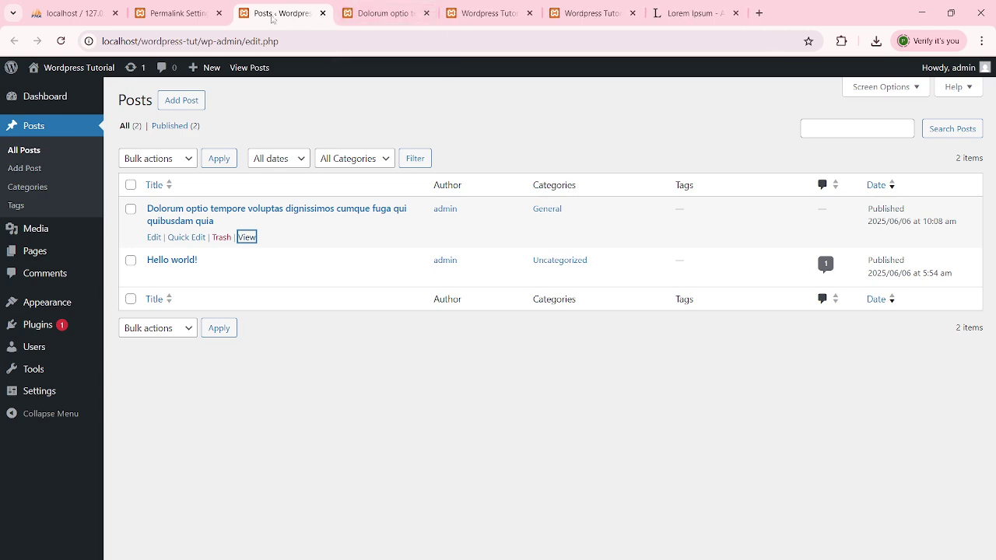
{"action": "left_click", "coordinate": [185, 15]}
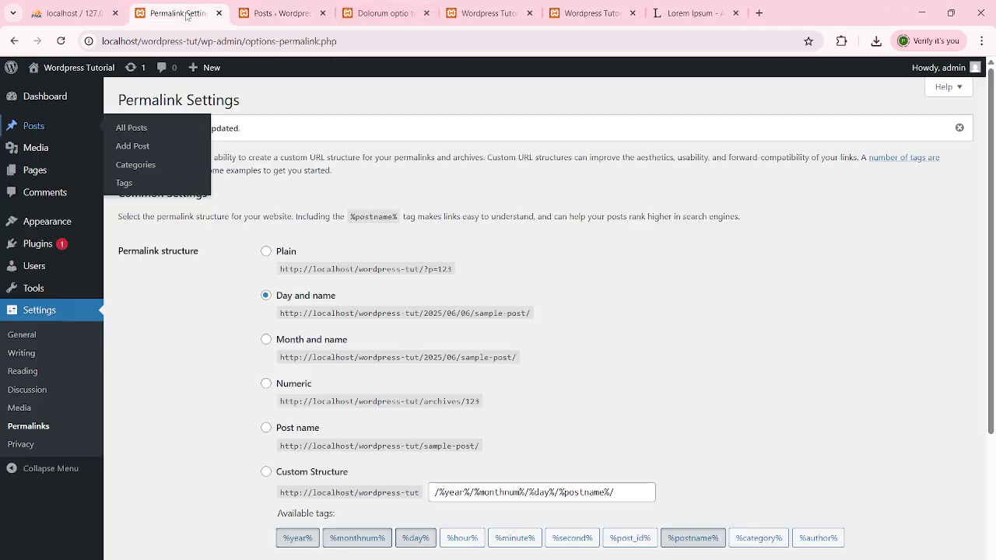
{"action": "left_click", "coordinate": [267, 430]}
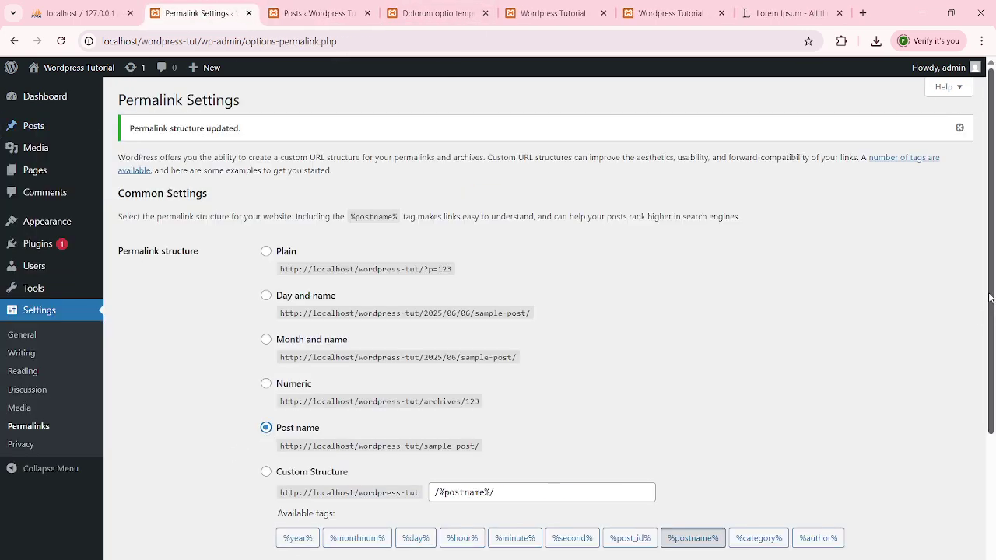
{"action": "scroll", "coordinate": [990, 298], "scroll_direction": "down", "scroll_amount": 2}
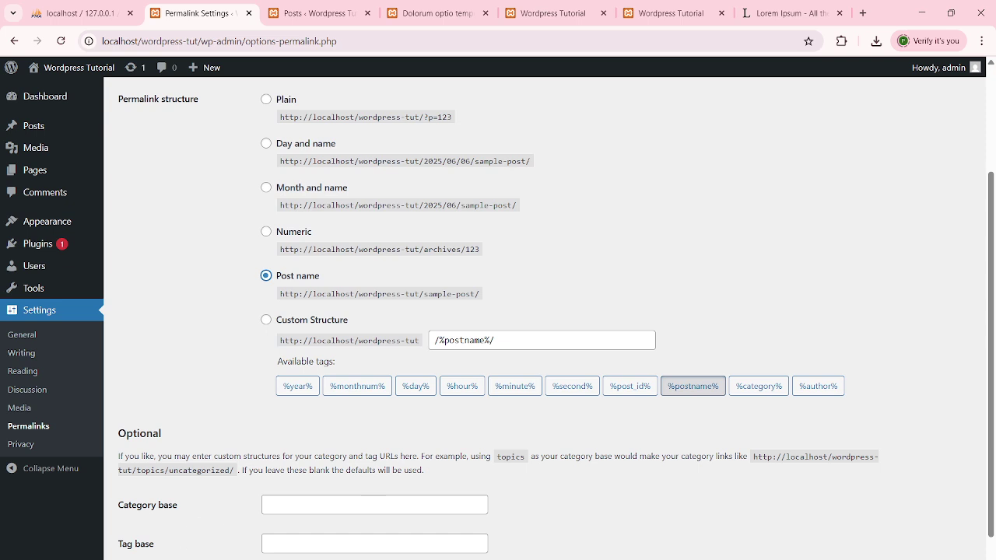
{"action": "key", "text": "Return"}
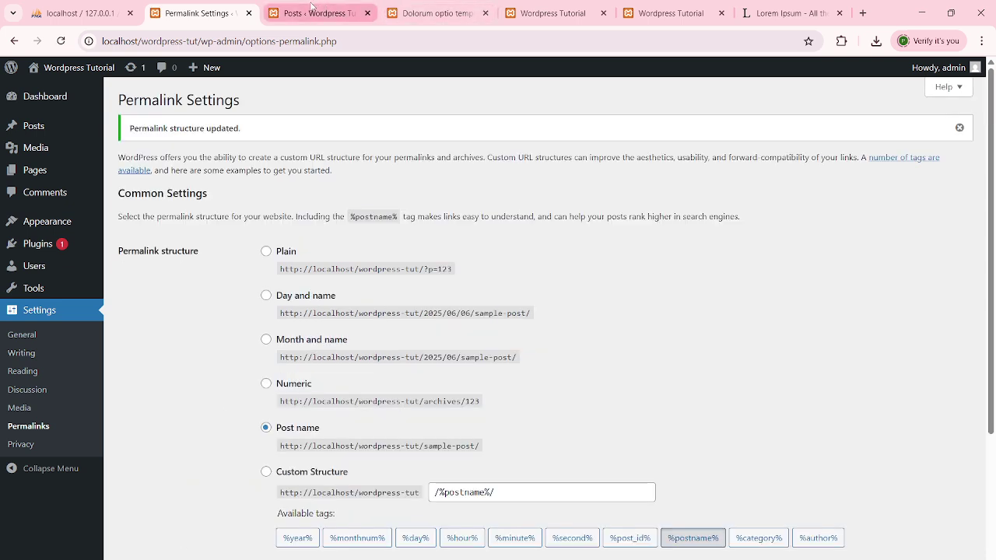
Try to view the "Dolorum optio tempore" post in a new tab from the already loaded posts list, and close that tab.
{"action": "left_click", "coordinate": [312, 10]}
{"action": "middle_click", "coordinate": [245, 237]}
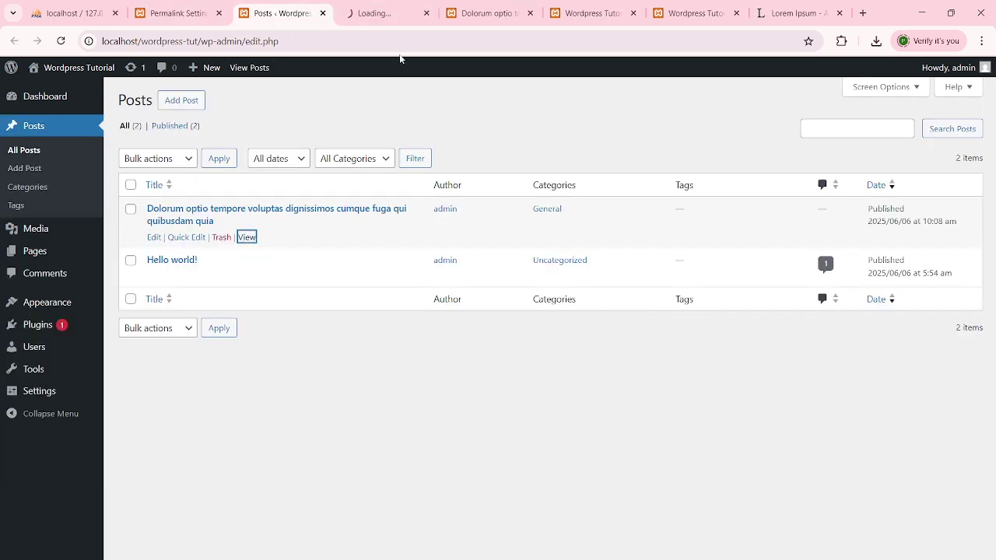
{"action": "left_click", "coordinate": [382, 20]}
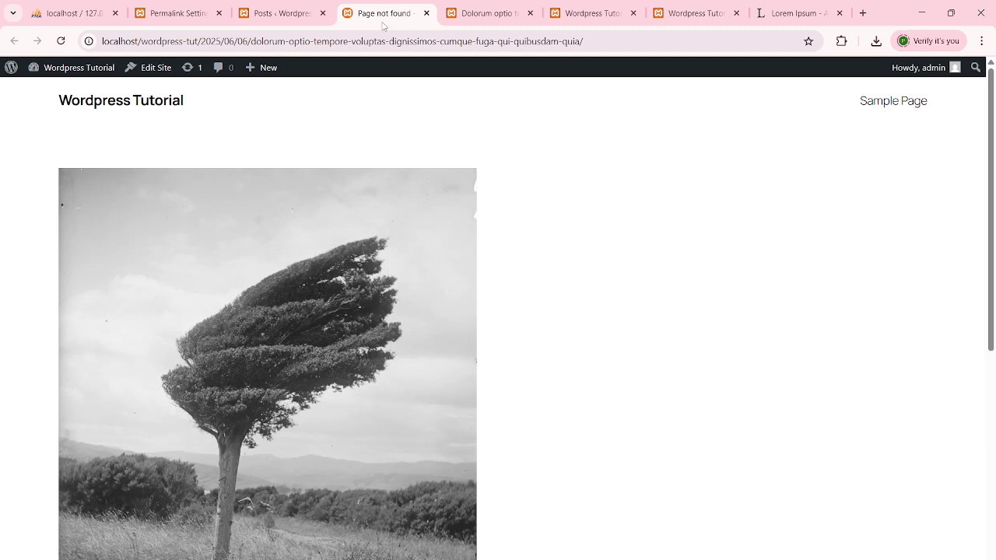
{"action": "left_click", "coordinate": [427, 13]}
Reload the posts list, view the "Dolorum optio tempore" post in a new tab to check its URL, and return to the Permalink settings.
{"action": "left_click", "coordinate": [31, 152]}
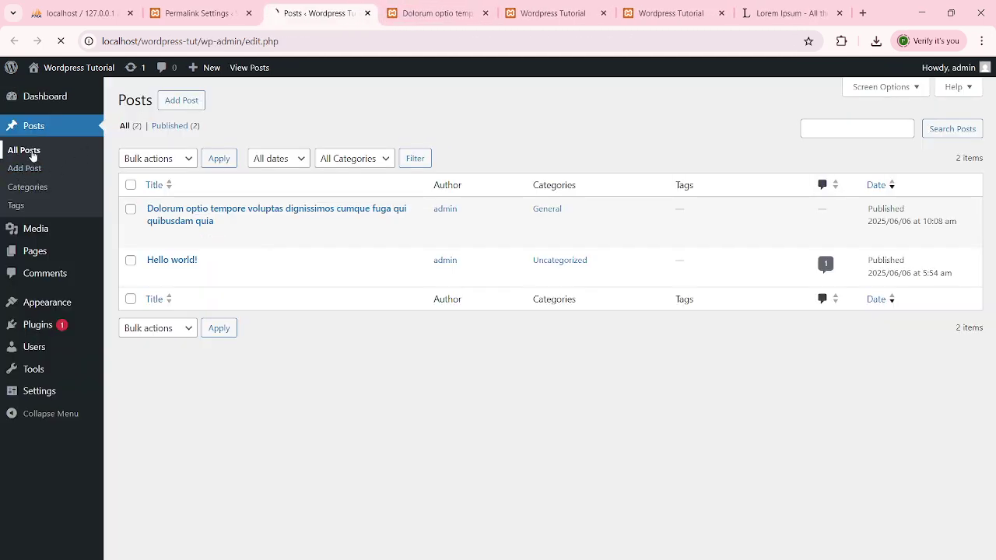
{"action": "middle_click", "coordinate": [247, 237]}
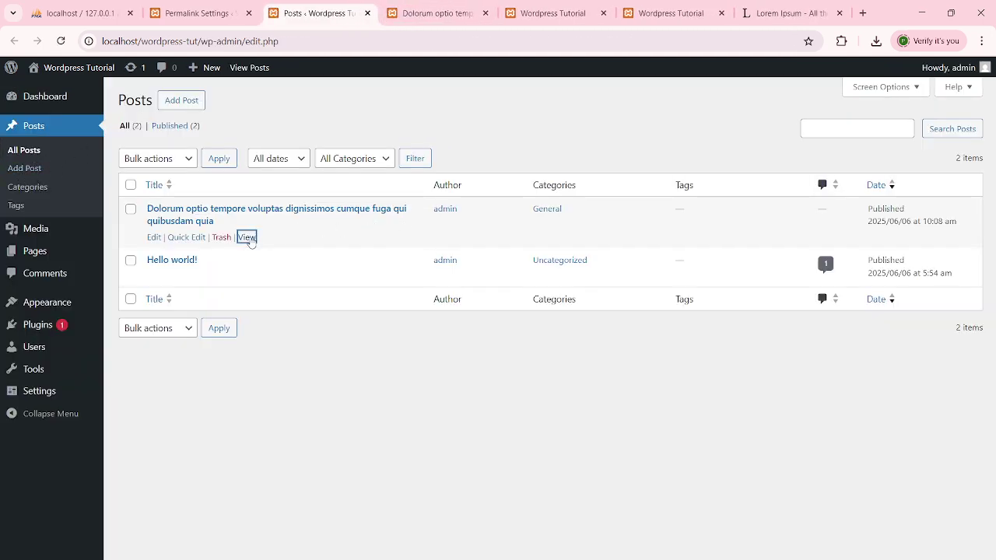
{"action": "left_click", "coordinate": [389, 10]}
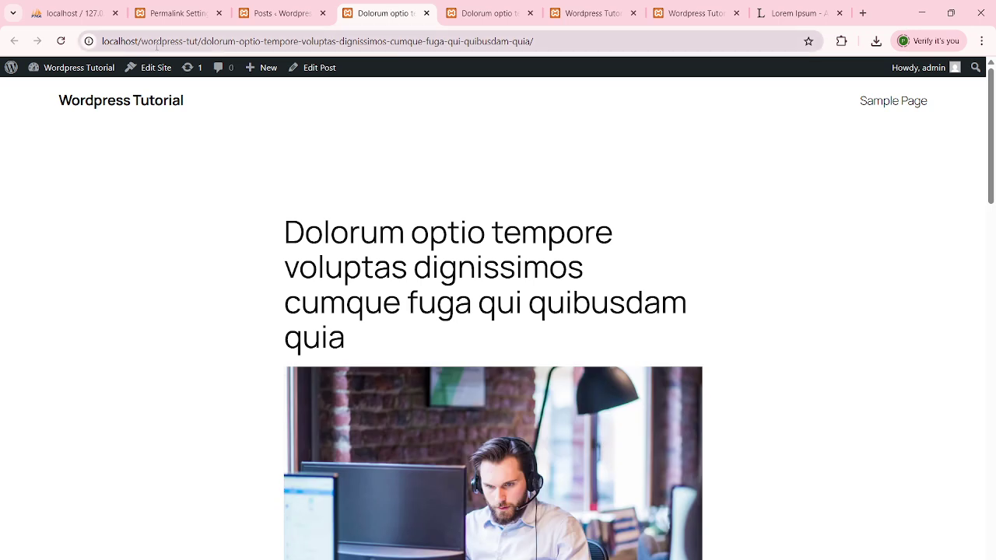
{"action": "left_click", "coordinate": [556, 44]}
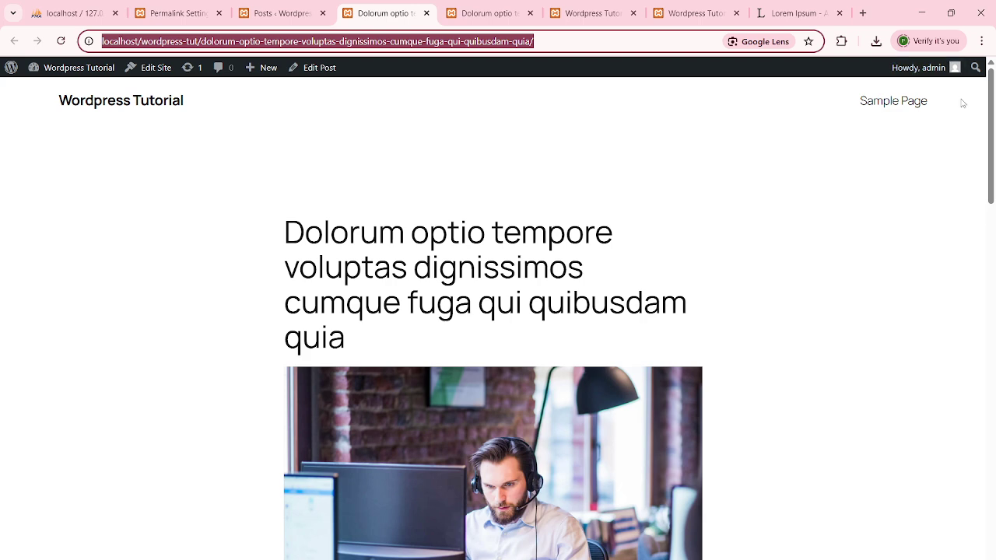
{"action": "left_click", "coordinate": [191, 16]}
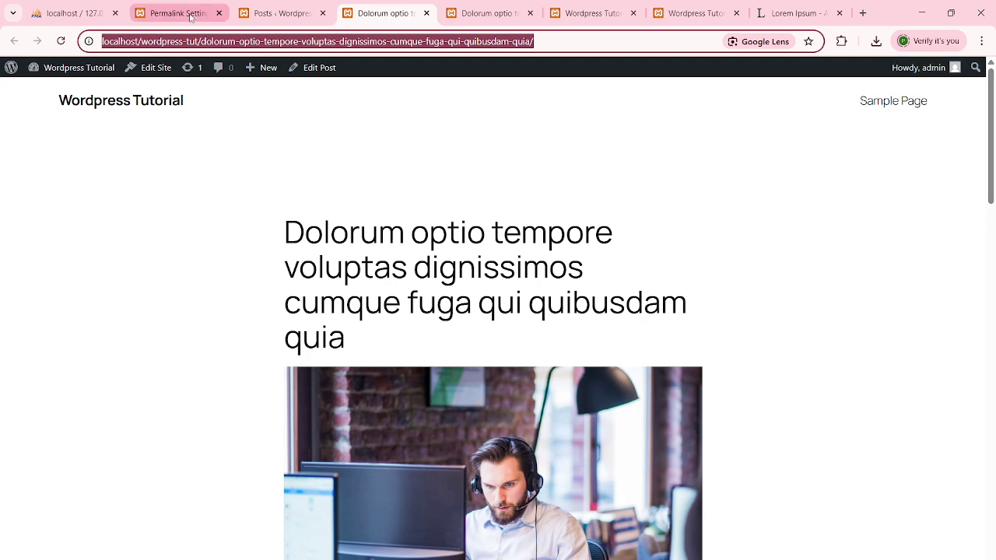